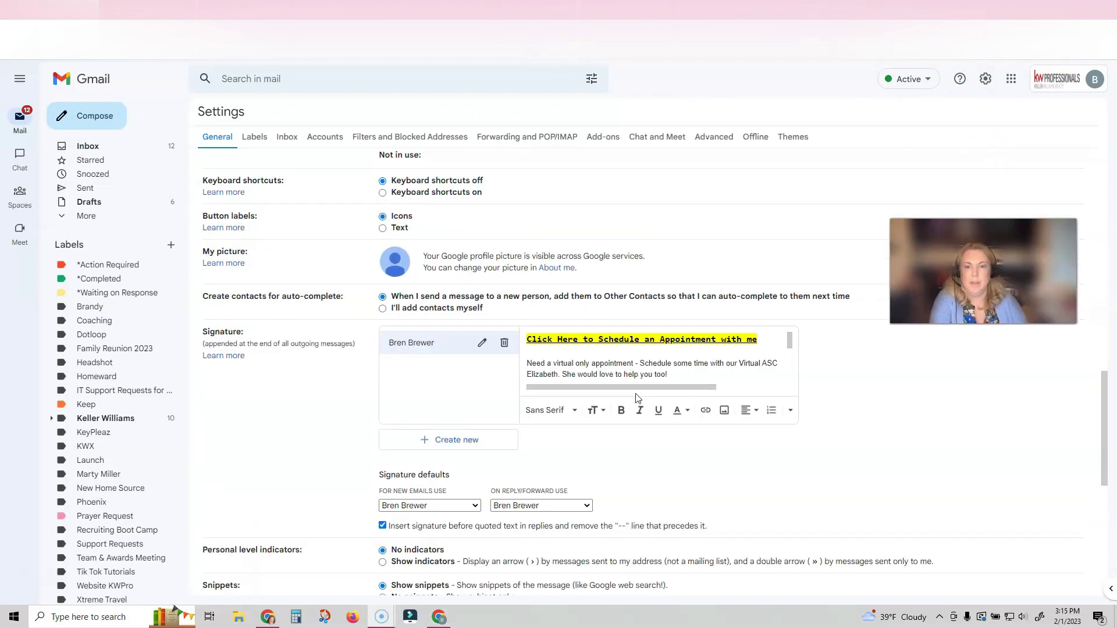
Step: Start a new signature named '2.2023' followed by the account holder's name
{"action": "scroll", "coordinate": [635, 399], "scroll_direction": "down", "scroll_amount": 1}
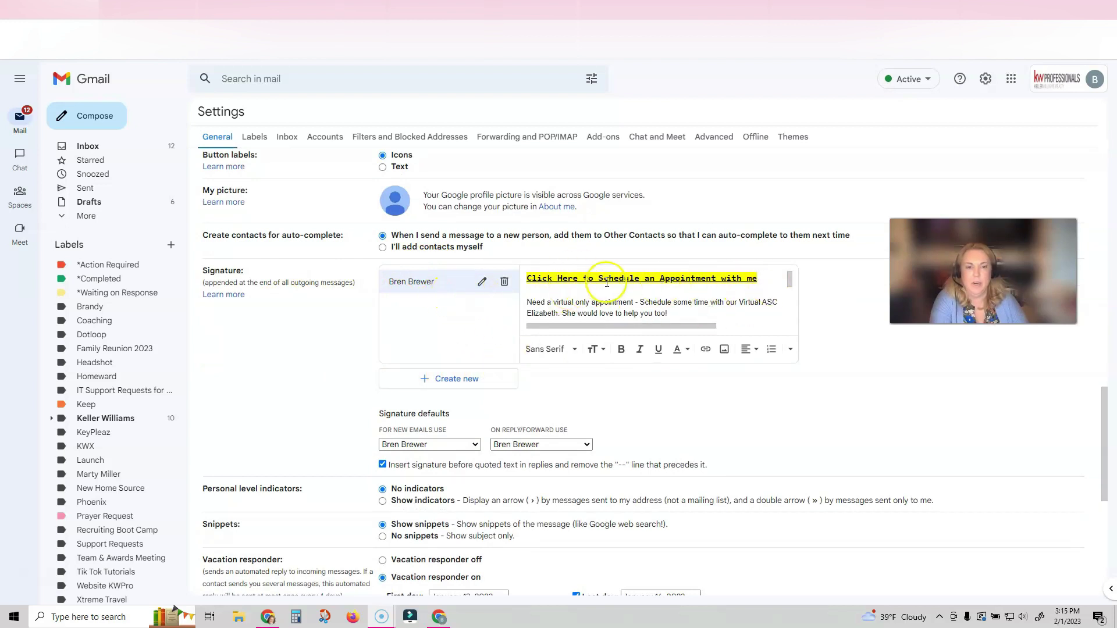
{"action": "left_click", "coordinate": [451, 384]}
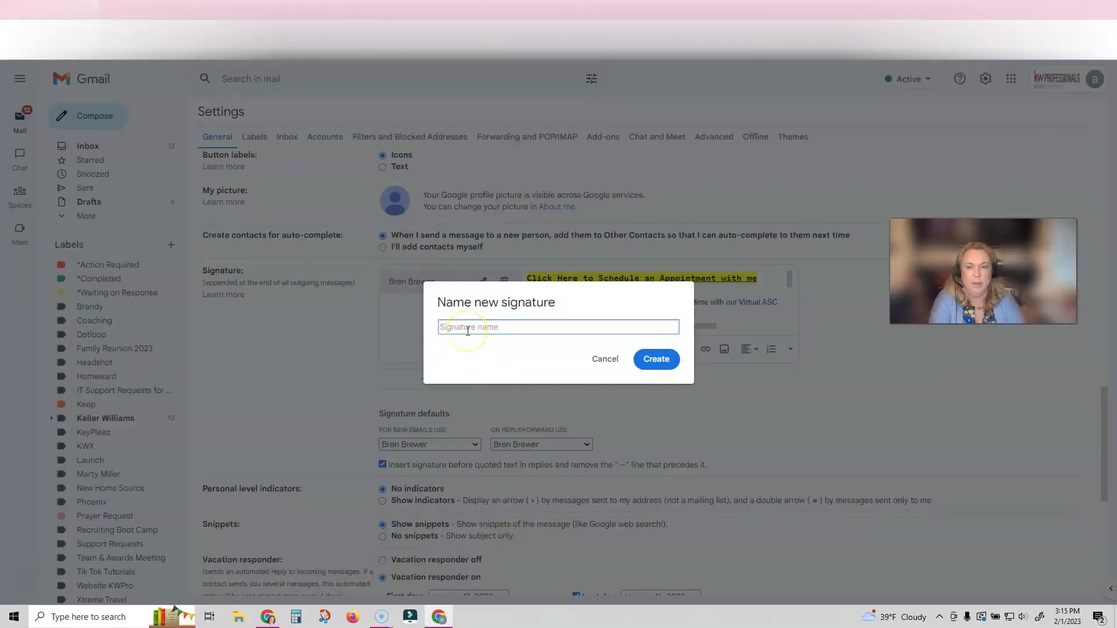
{"action": "type", "text": "2.2023 Bren B"}
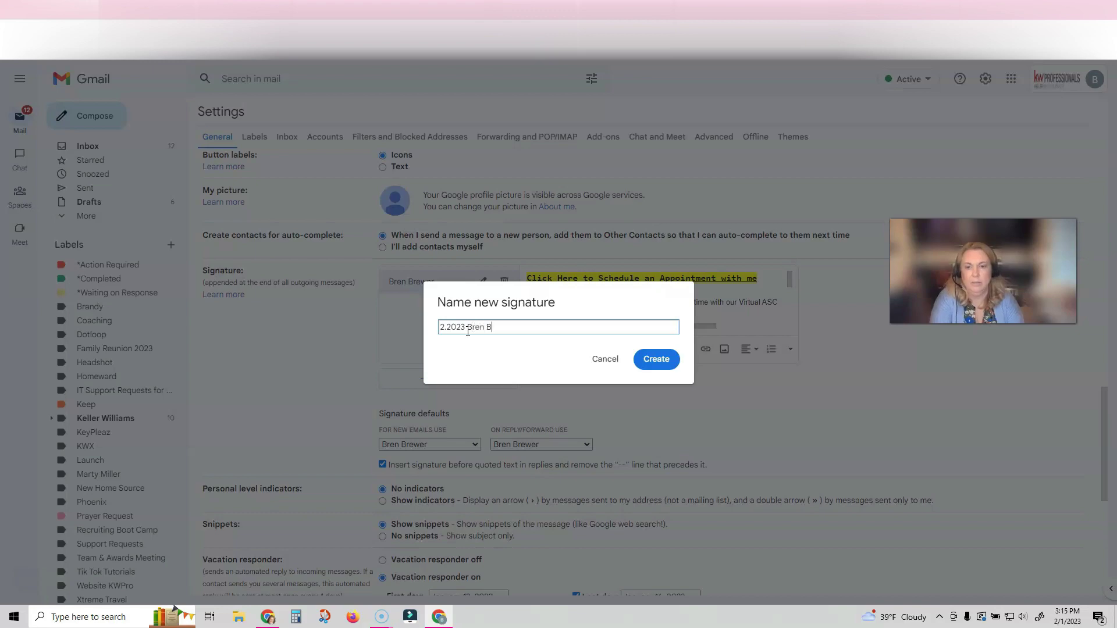
{"action": "type", "text": "rewer"}
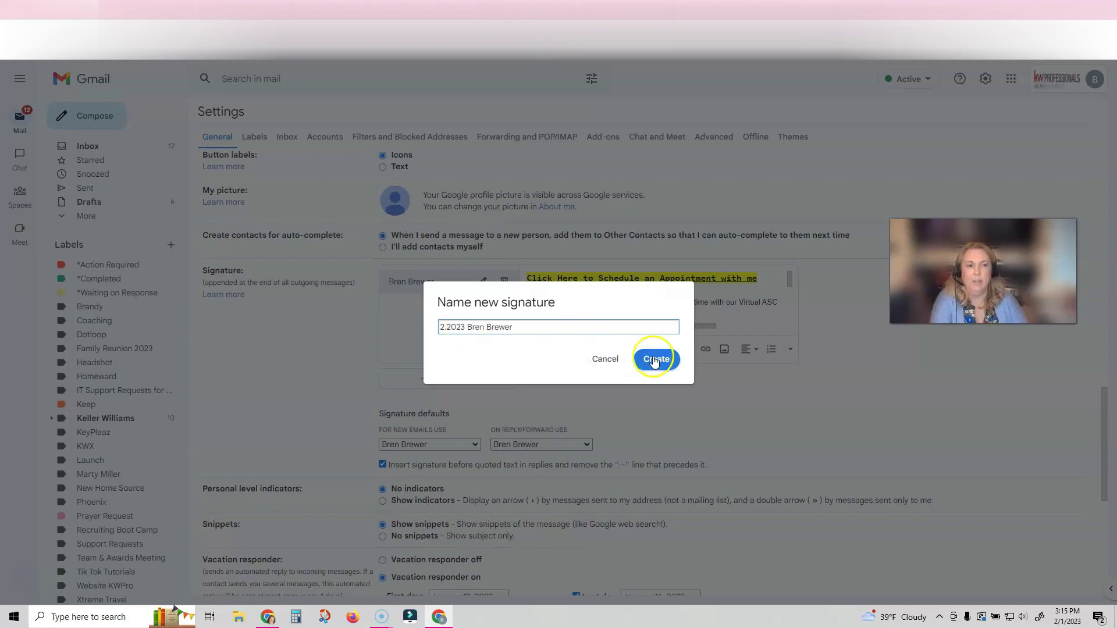
Step: Create the signature and add the TREC lines, the appointment line and 'Thanks,' to its body
{"action": "left_click", "coordinate": [654, 360]}
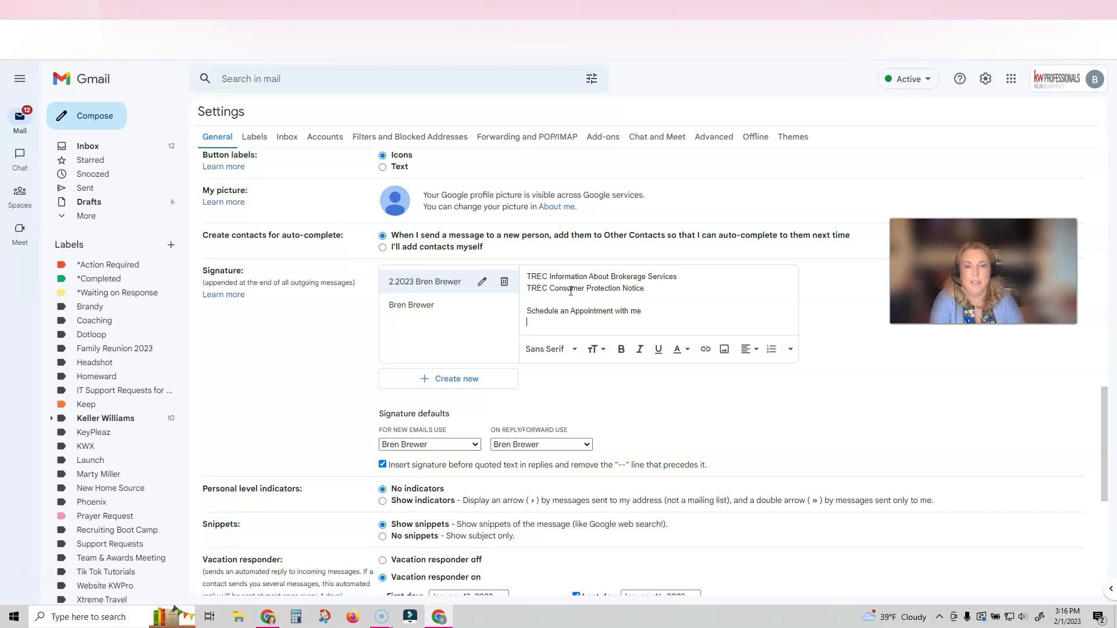
{"action": "key", "text": "Return"}
{"action": "type", "text": "Thanks,"}
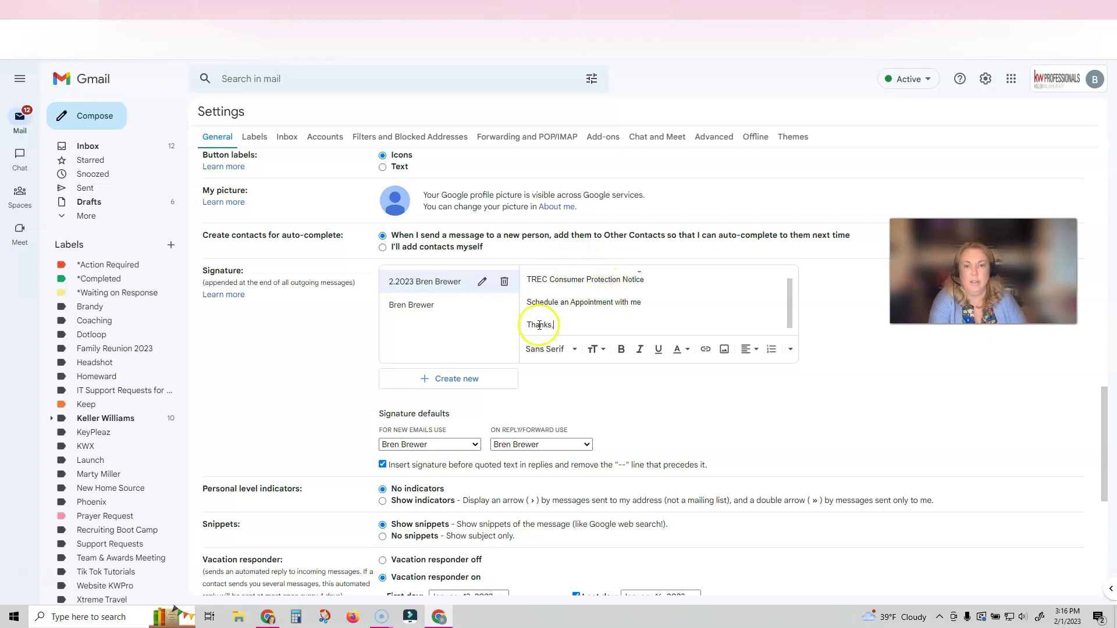
{"action": "key", "text": "Return"}
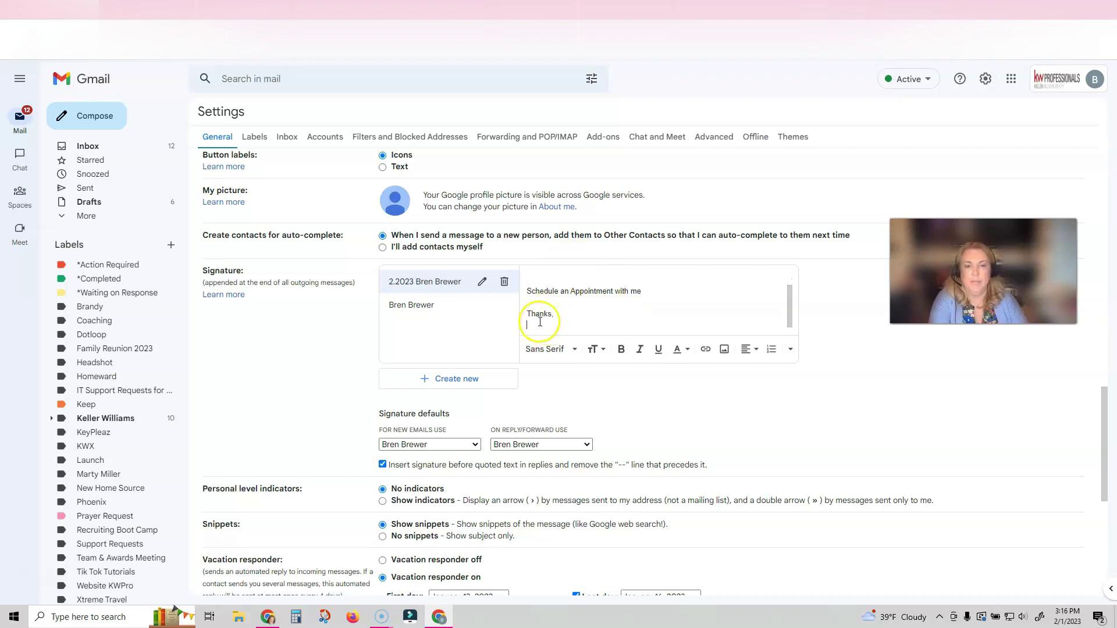
Step: Upload the banner PNG from Downloads into the signature below 'Thanks,'
{"action": "scroll", "coordinate": [608, 305], "scroll_direction": "up", "scroll_amount": 1}
{"action": "scroll", "coordinate": [609, 307], "scroll_direction": "down", "scroll_amount": 1}
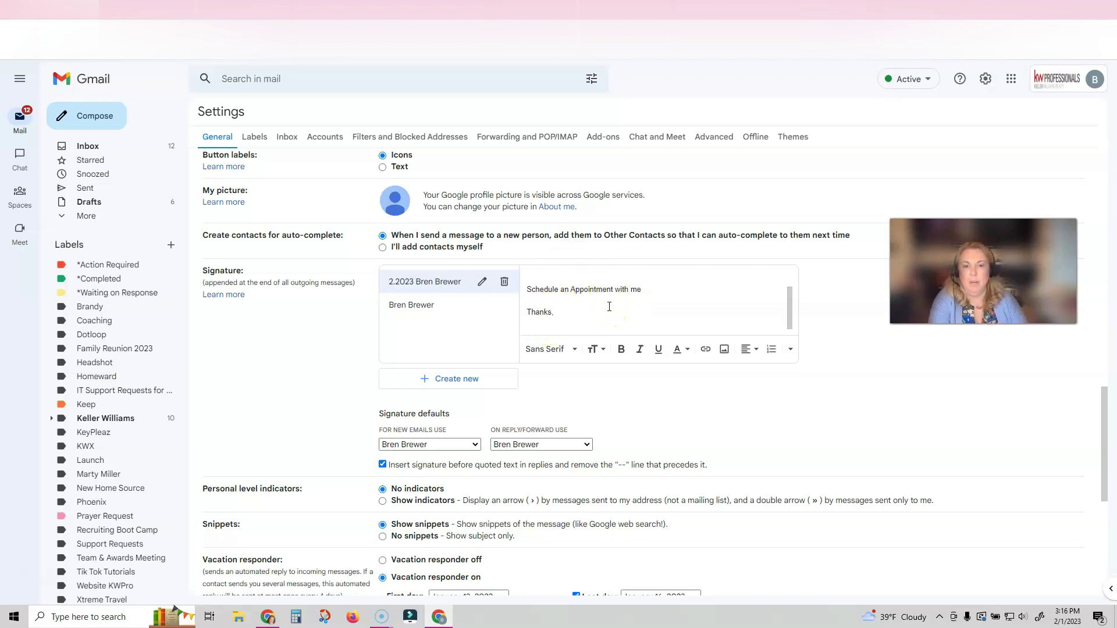
{"action": "left_click", "coordinate": [725, 350]}
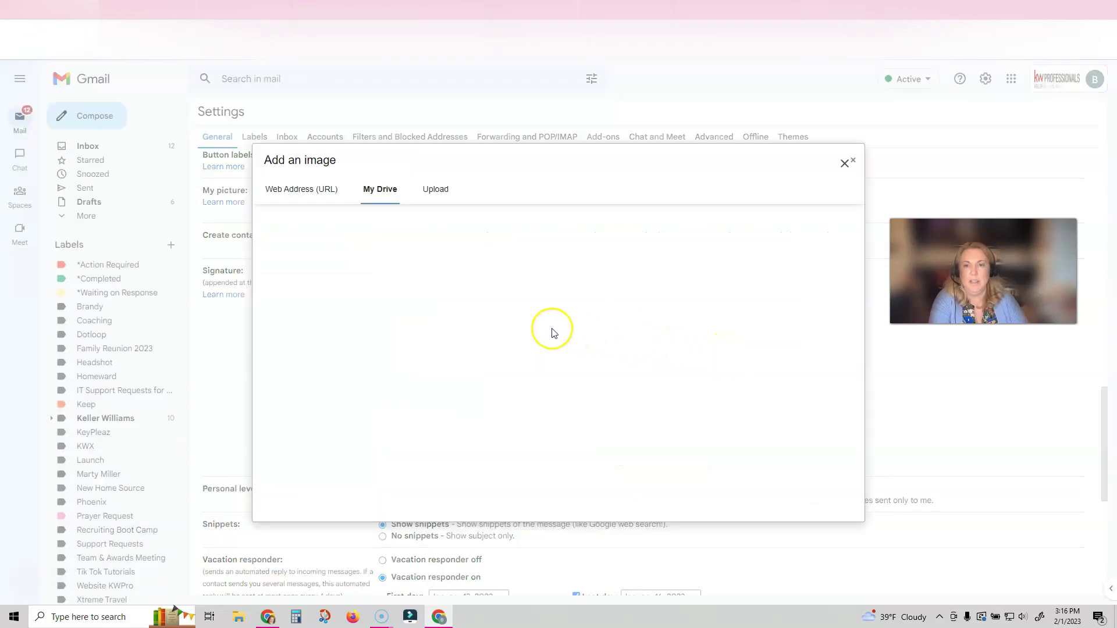
{"action": "key", "text": "Escape"}
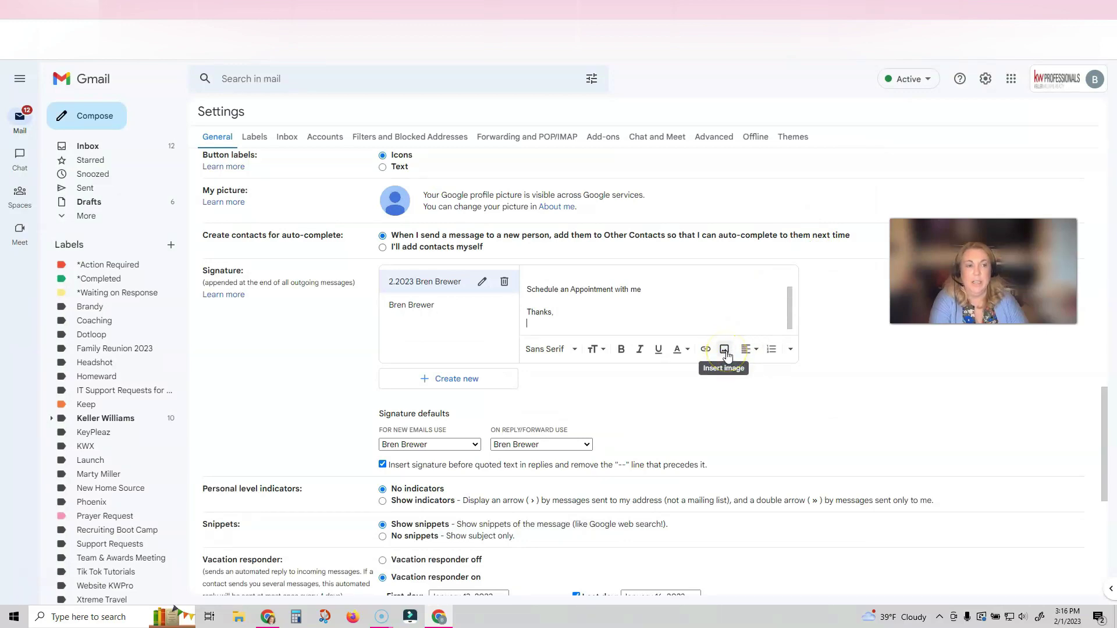
{"action": "left_click", "coordinate": [725, 350]}
{"action": "left_click", "coordinate": [431, 191]}
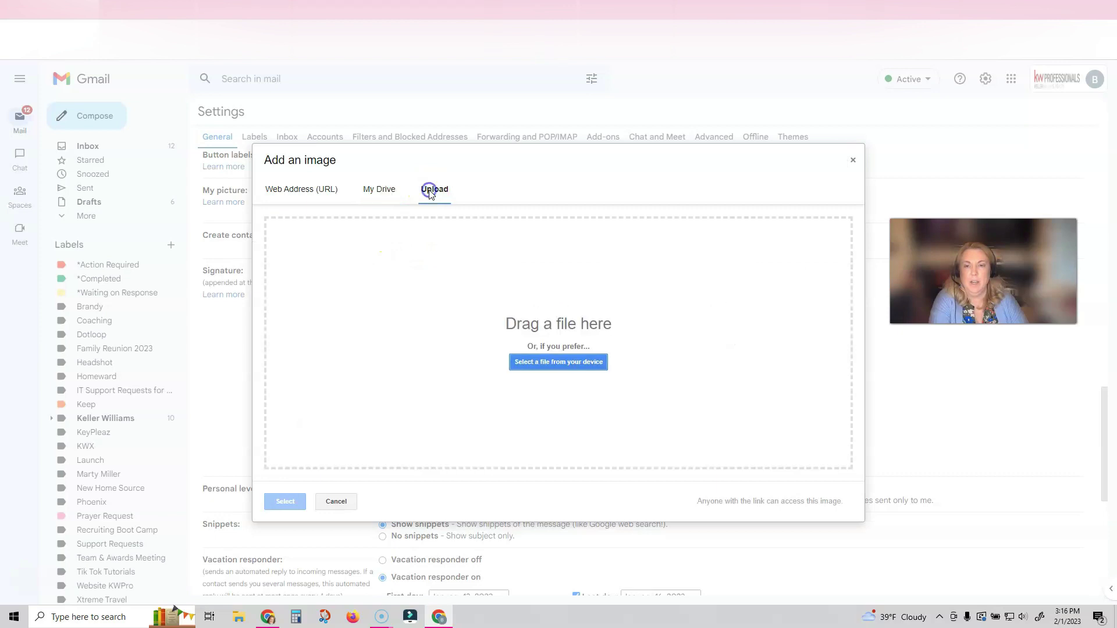
{"action": "left_click", "coordinate": [539, 363]}
{"action": "left_click", "coordinate": [51, 146]}
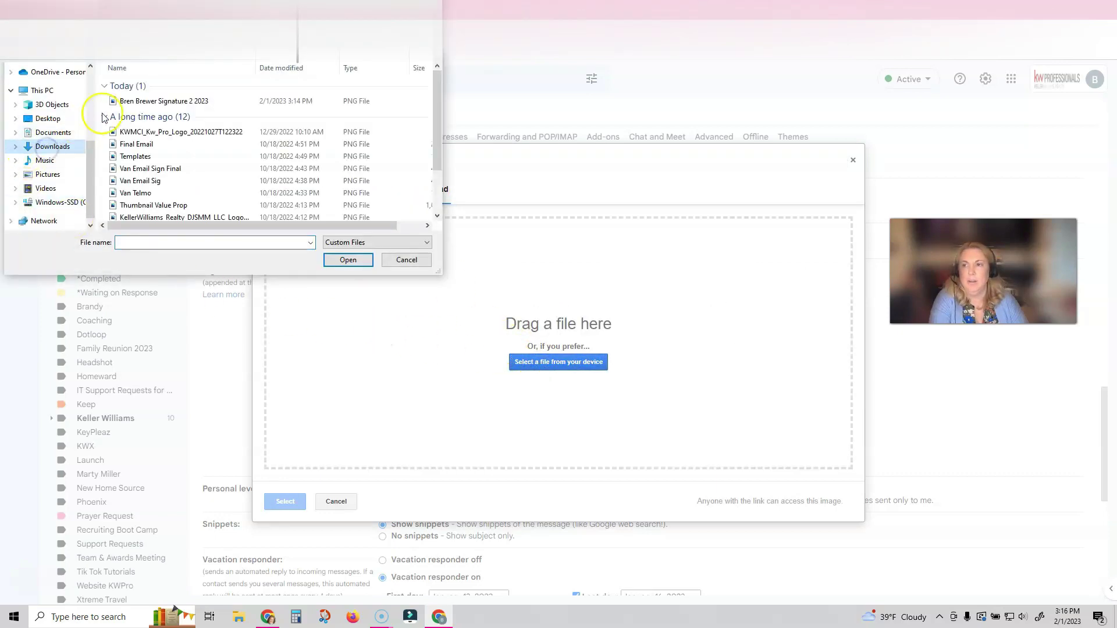
{"action": "left_click", "coordinate": [117, 101]}
{"action": "left_click", "coordinate": [356, 260]}
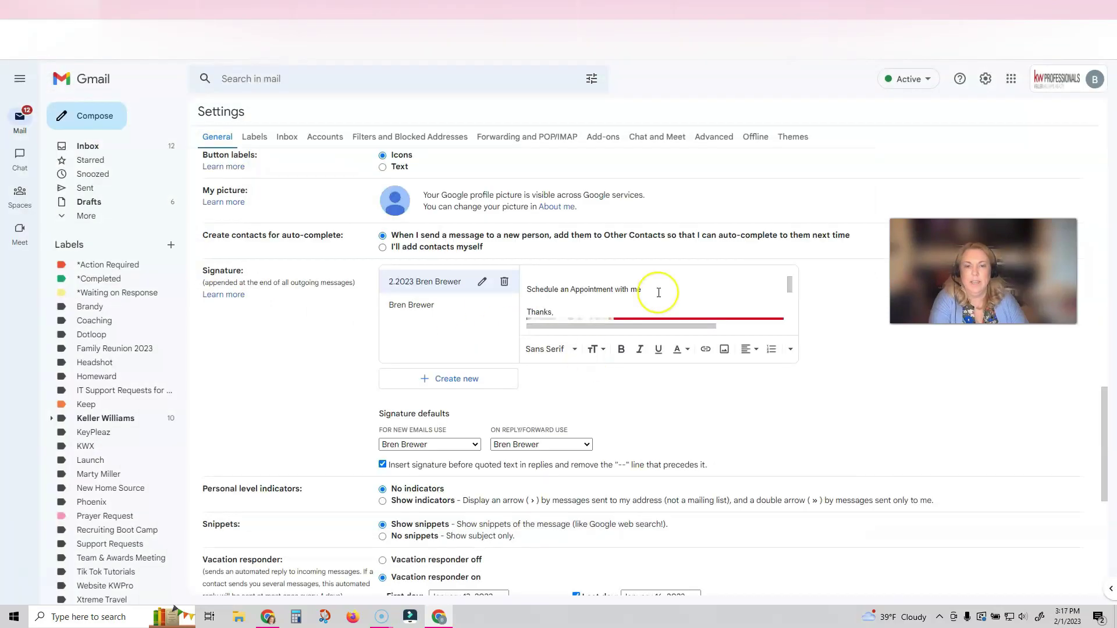
{"action": "scroll", "coordinate": [658, 293], "scroll_direction": "down", "scroll_amount": 1}
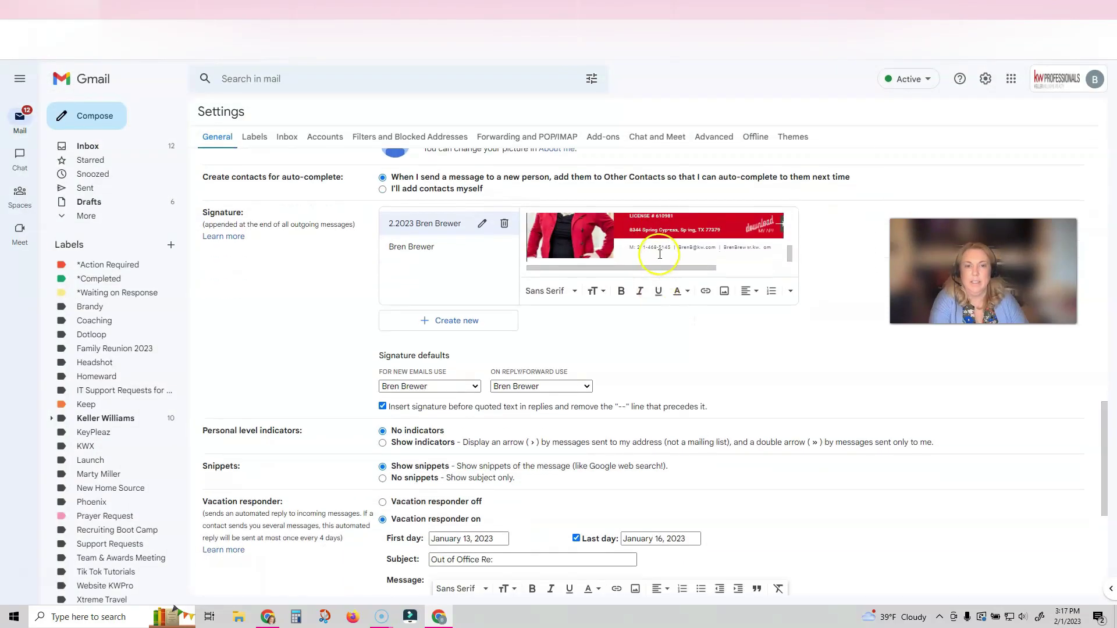
{"action": "scroll", "coordinate": [660, 254], "scroll_direction": "up", "scroll_amount": 5}
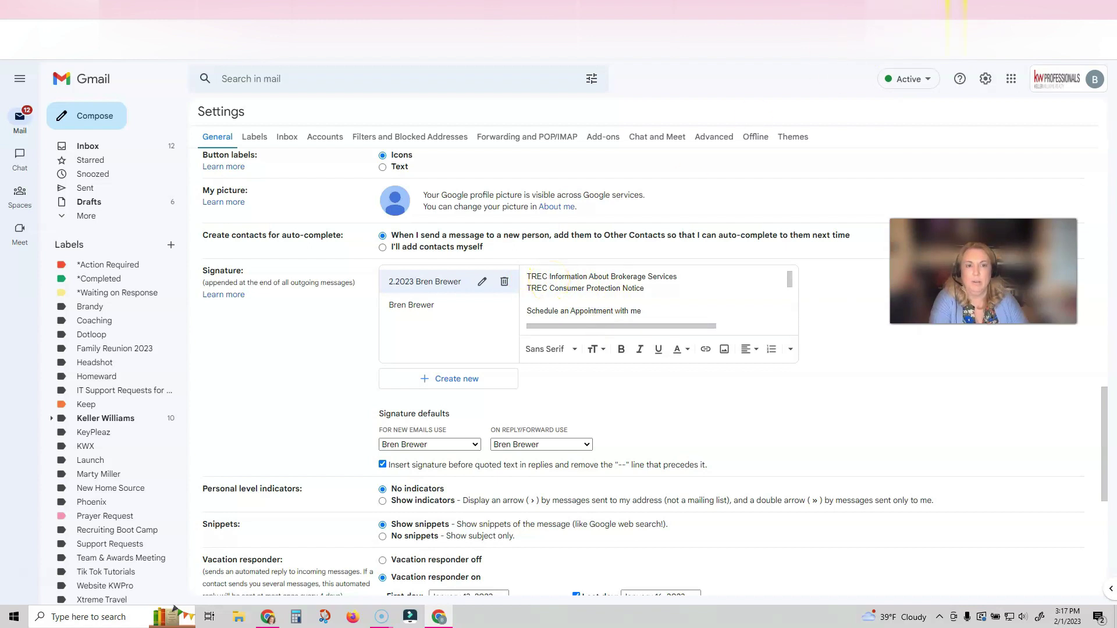
Step: Sign in to HAR.com in a new tab and open the Information About Brokerage Services page
{"action": "key", "text": "ctrl+t"}
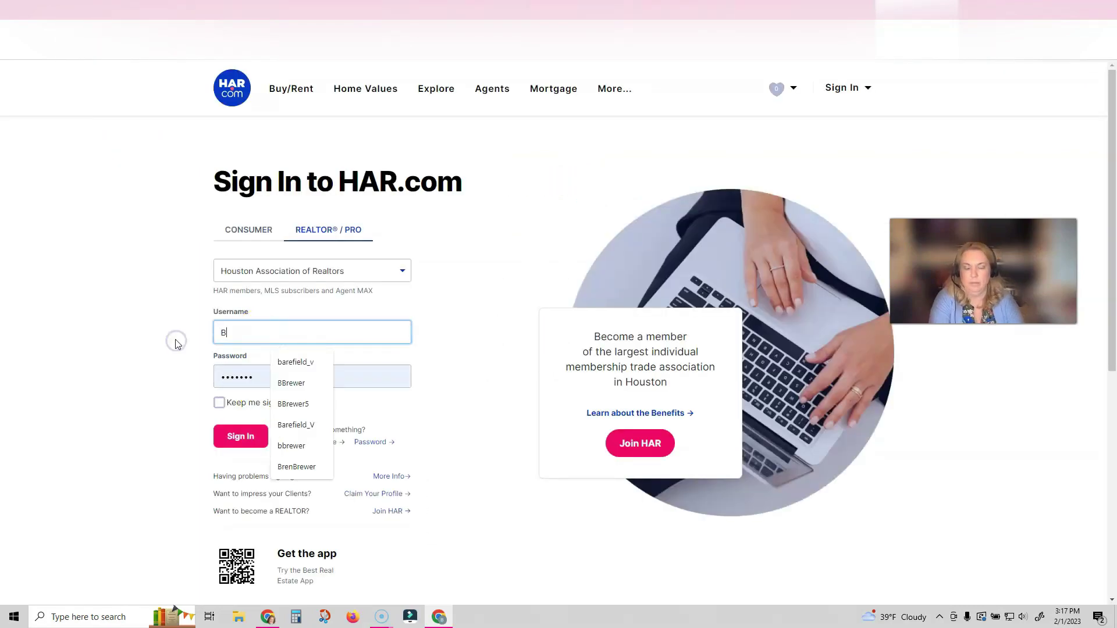
{"action": "type", "text": "Brewer"}
{"action": "key", "text": "Tab"}
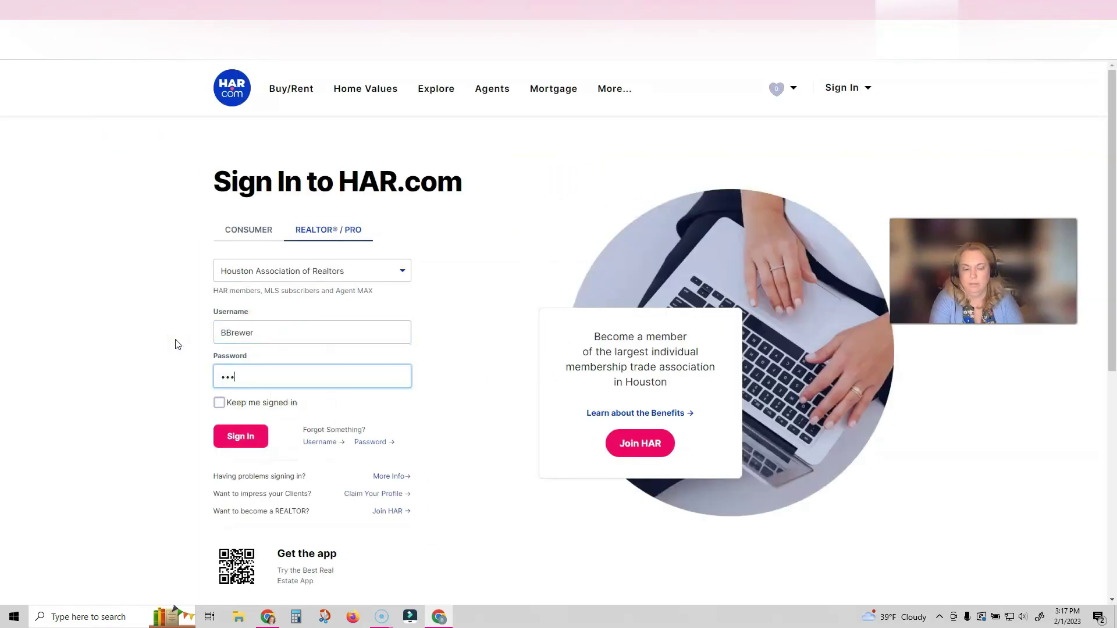
{"action": "type", "text": "••••••"}
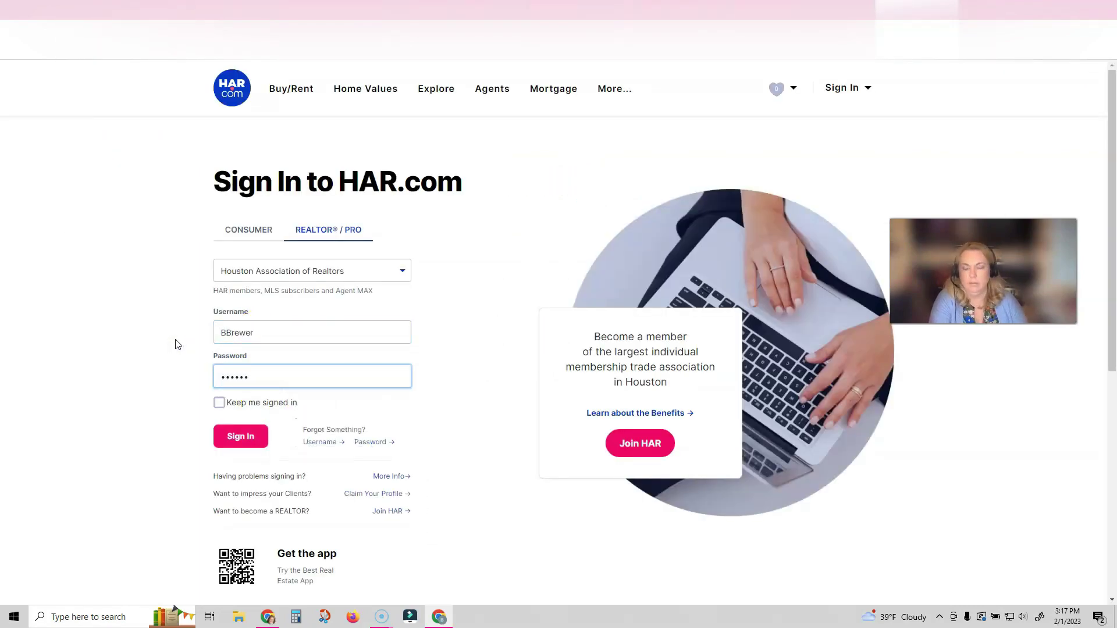
{"action": "key", "text": "Return"}
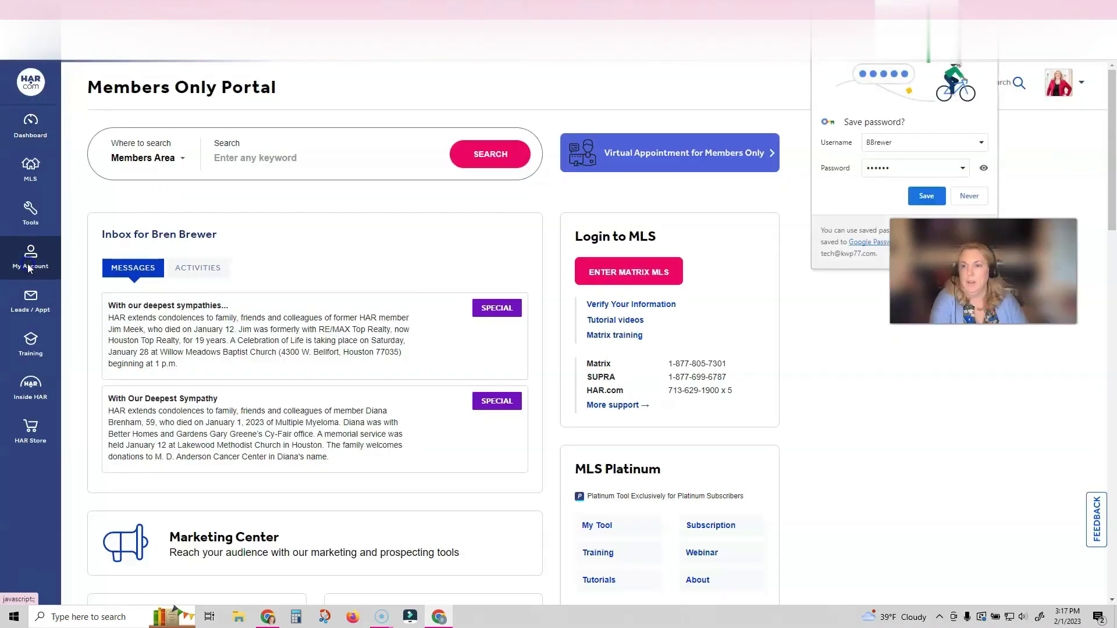
{"action": "left_click", "coordinate": [30, 256]}
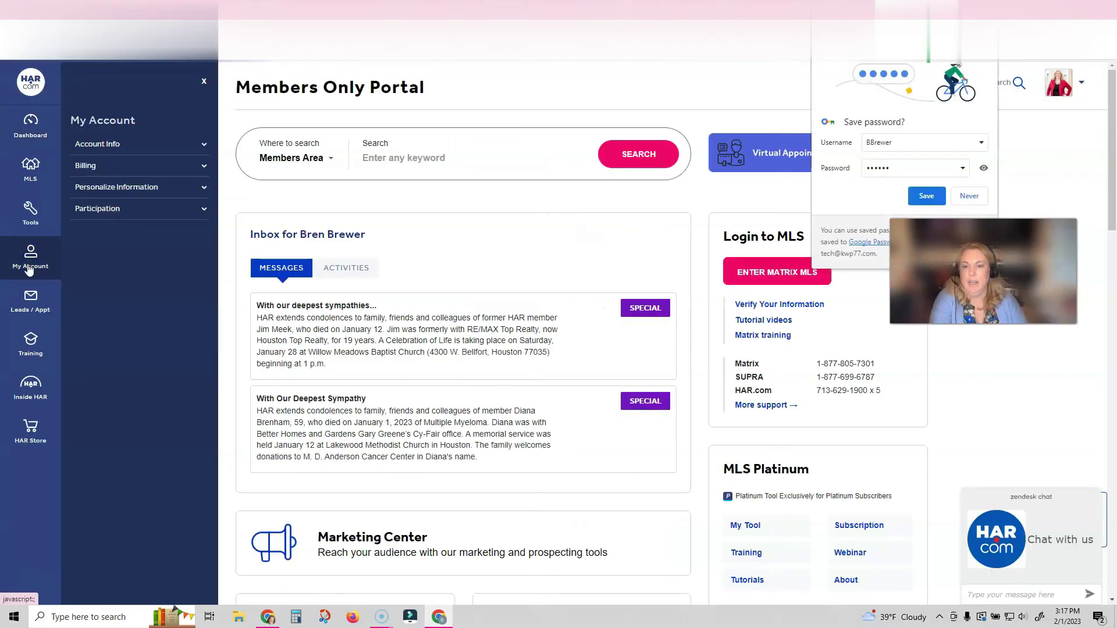
{"action": "left_click", "coordinate": [109, 144]}
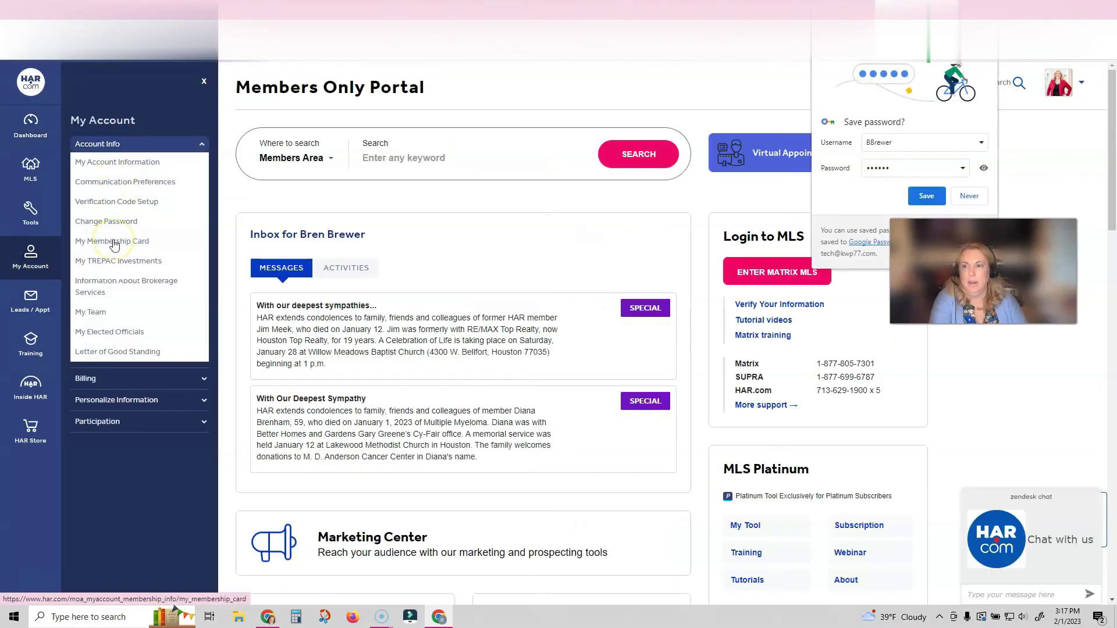
{"action": "left_click", "coordinate": [116, 286]}
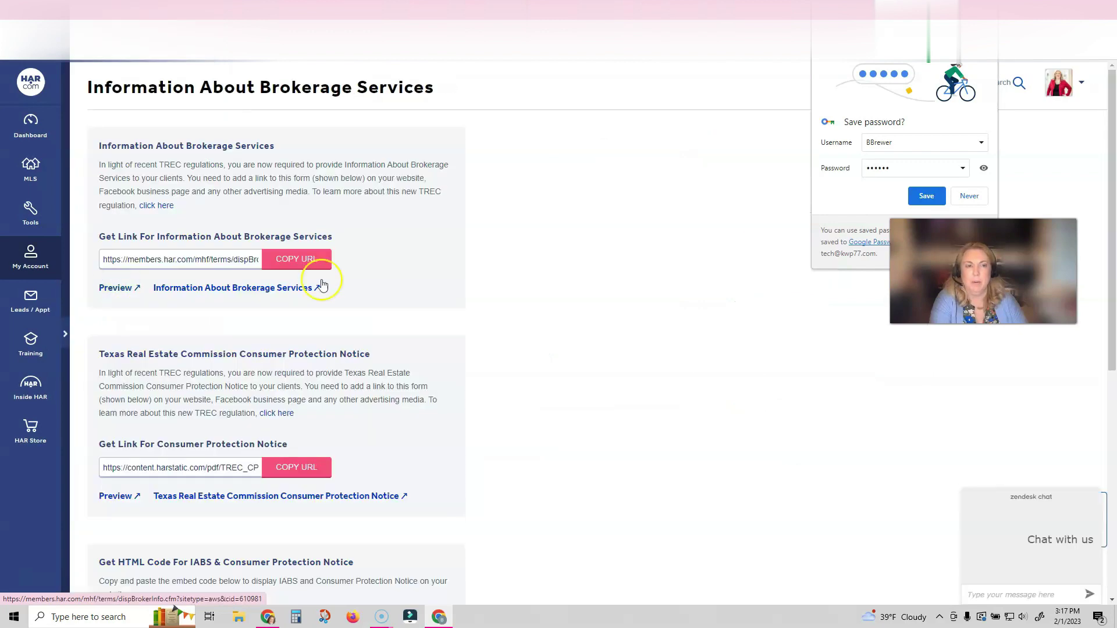
{"action": "left_click", "coordinate": [926, 195]}
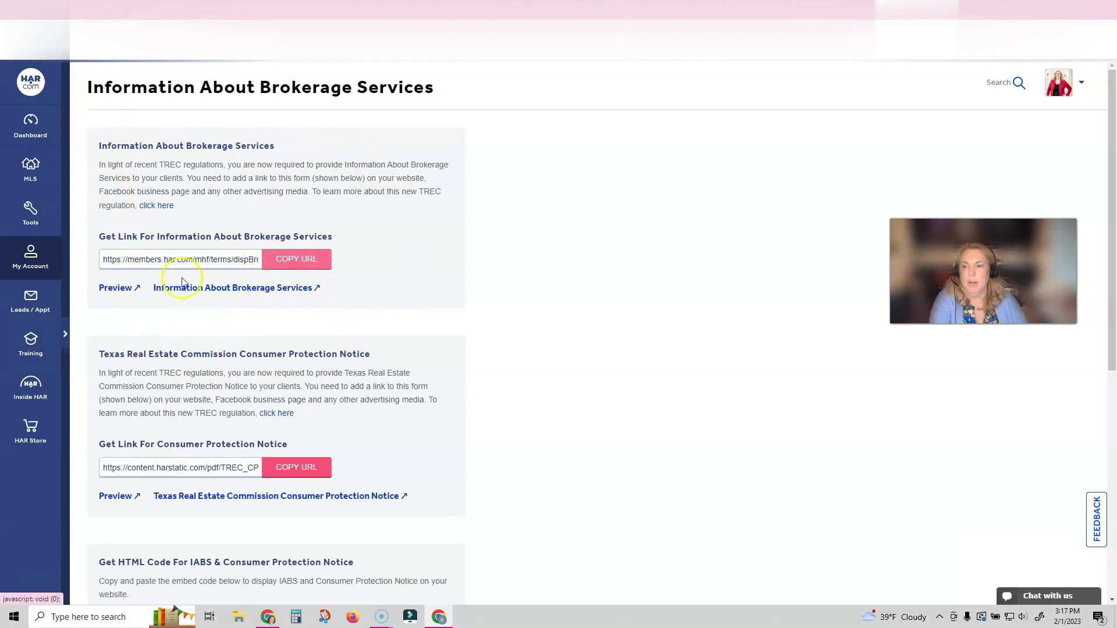
Step: Preview the IABS form PDF, then copy the Information About Brokerage Services link
{"action": "left_click", "coordinate": [120, 288]}
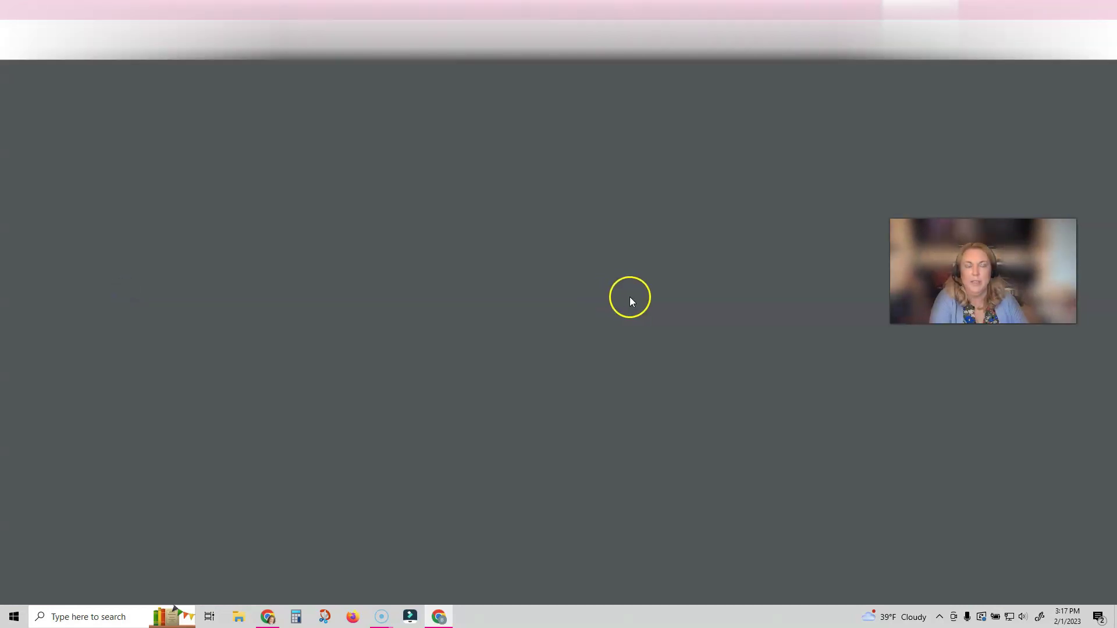
{"action": "scroll", "coordinate": [631, 300], "scroll_direction": "down", "scroll_amount": 3}
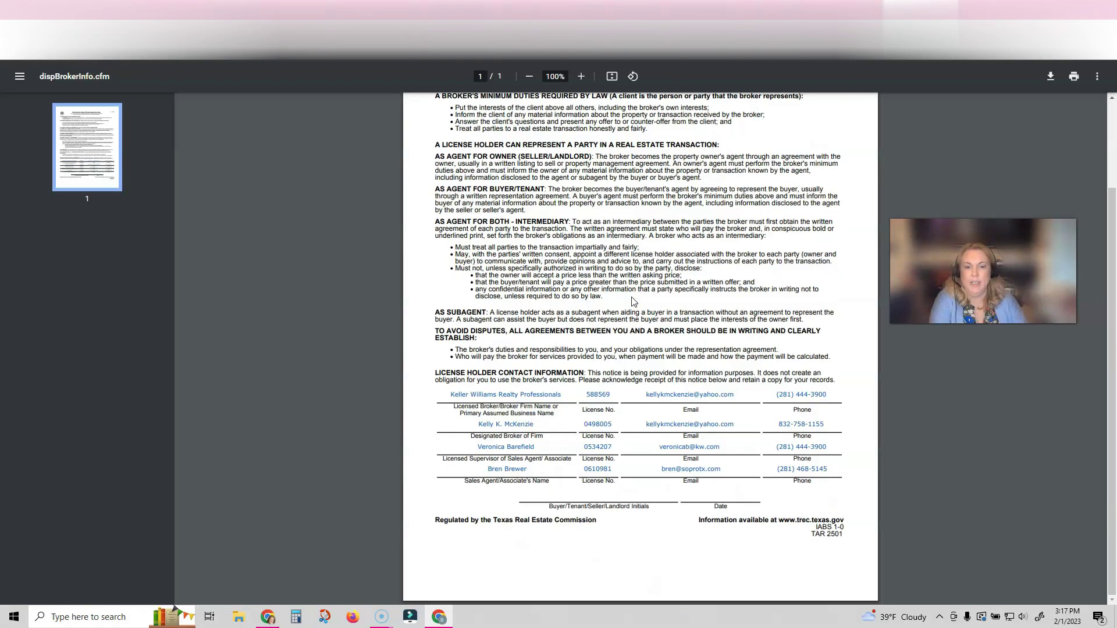
{"action": "scroll", "coordinate": [633, 301], "scroll_direction": "up", "scroll_amount": 1}
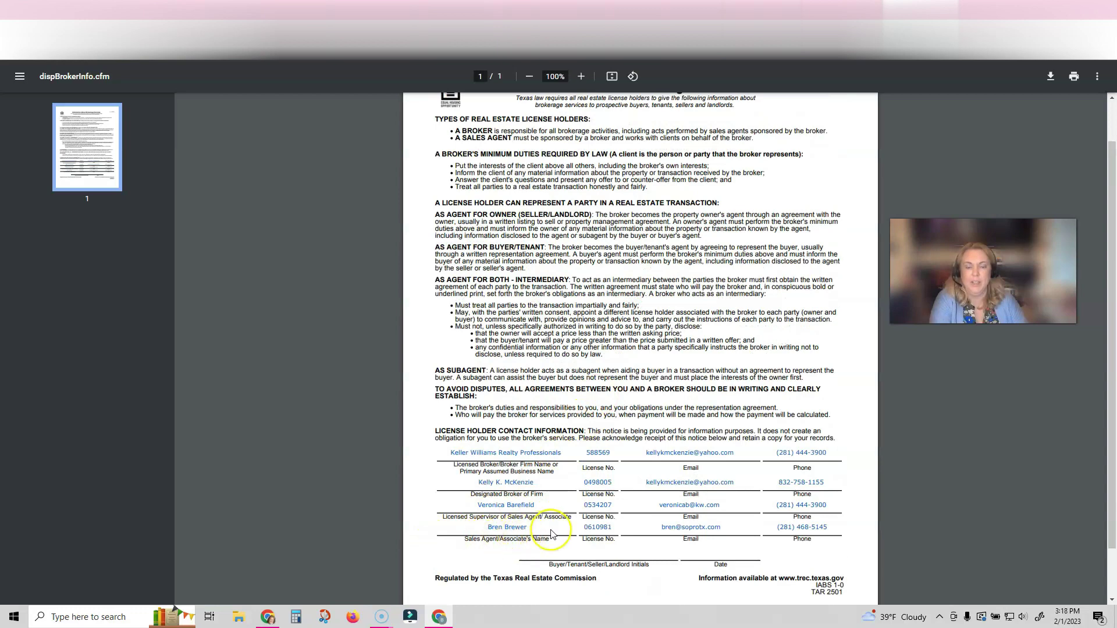
{"action": "left_click", "coordinate": [841, 10]}
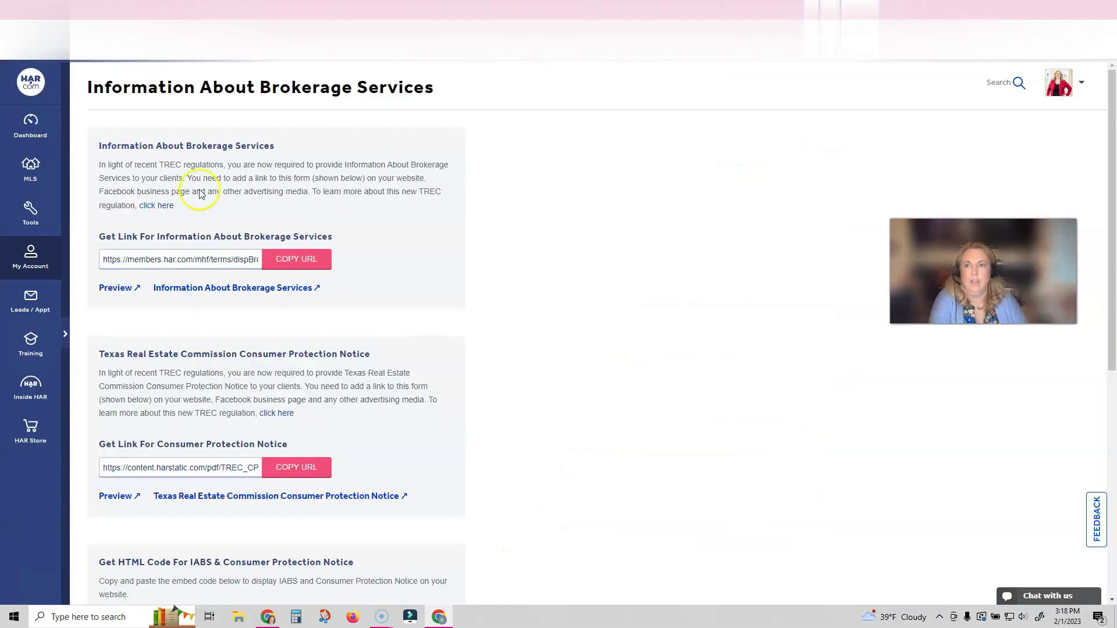
{"action": "left_click", "coordinate": [285, 260]}
Step: Link the TREC Information About Brokerage Services line to the copied HAR URL
{"action": "key", "text": "ctrl+Tab"}
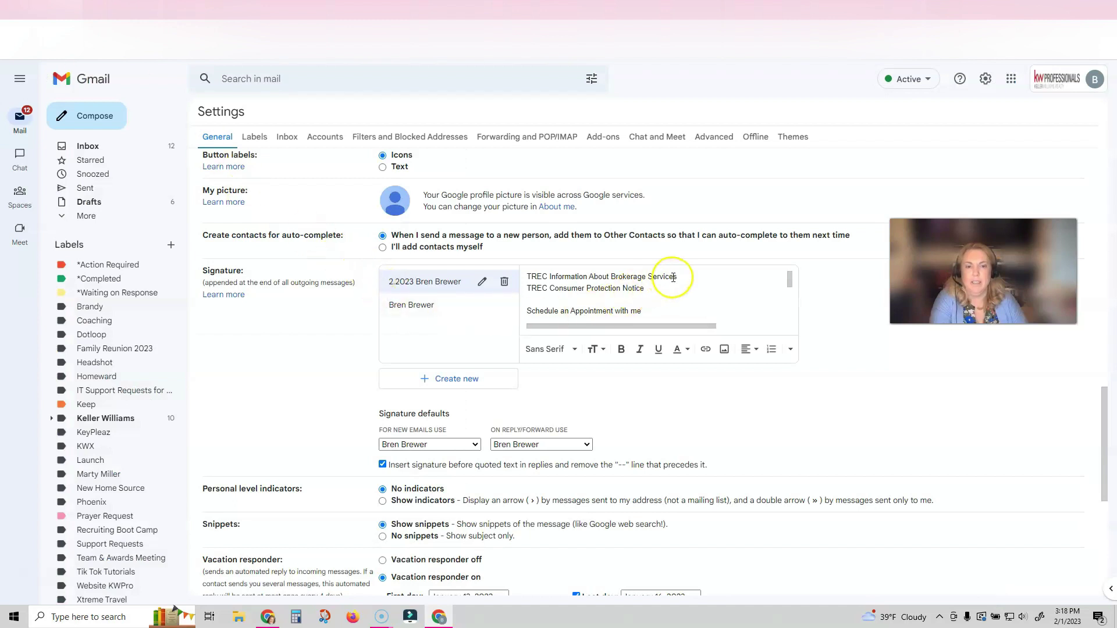
{"action": "left_click_drag", "start_coordinate": [676, 277], "coordinate": [529, 277]}
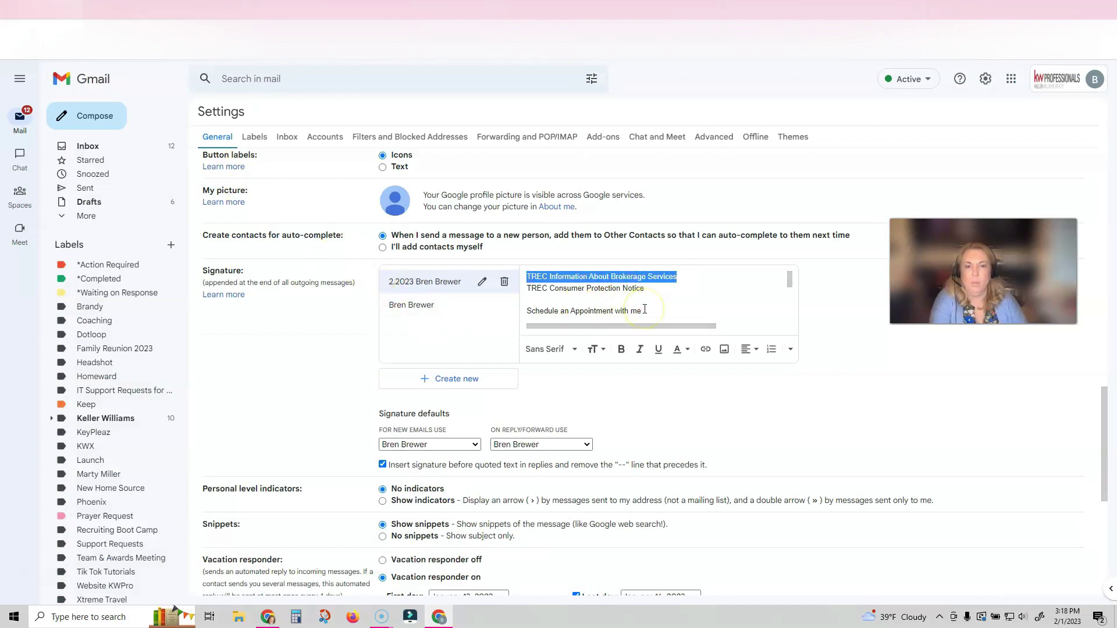
{"action": "left_click", "coordinate": [705, 349]}
{"action": "right_click", "coordinate": [532, 330]}
{"action": "left_click", "coordinate": [569, 413]}
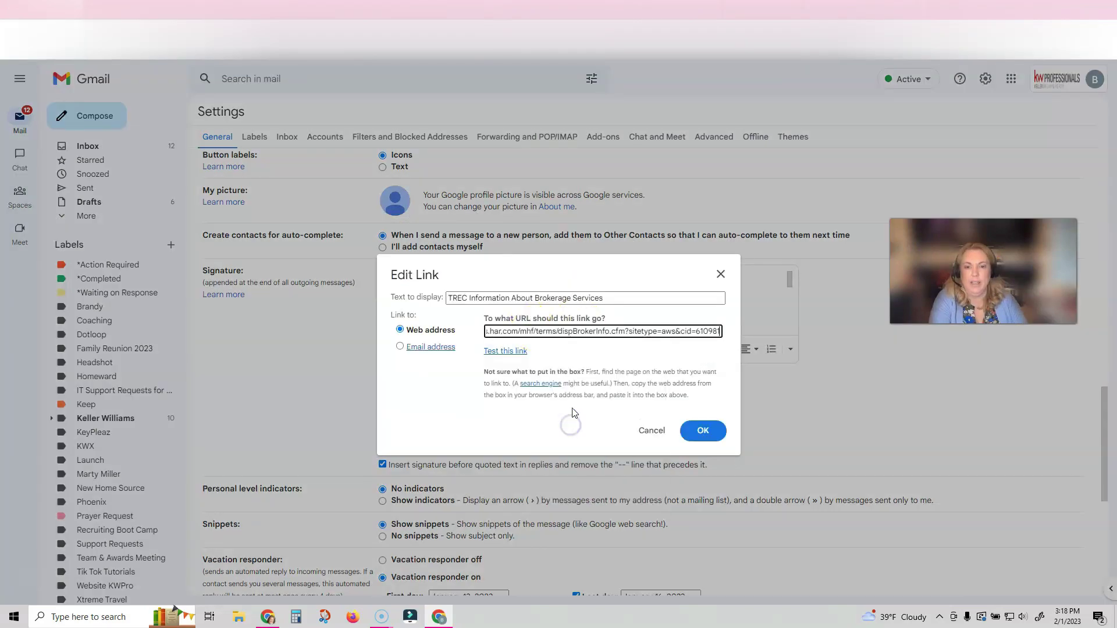
{"action": "left_click", "coordinate": [711, 434]}
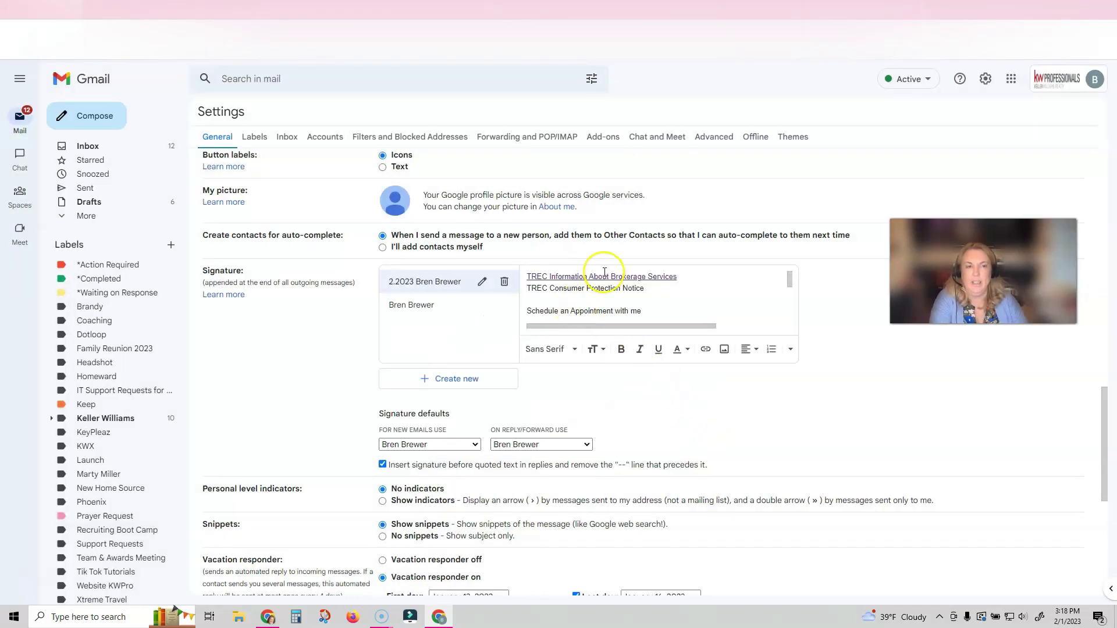
Step: Copy the Consumer Protection Notice link from HAR and apply it to that TREC line
{"action": "key", "text": "ctrl+Tab"}
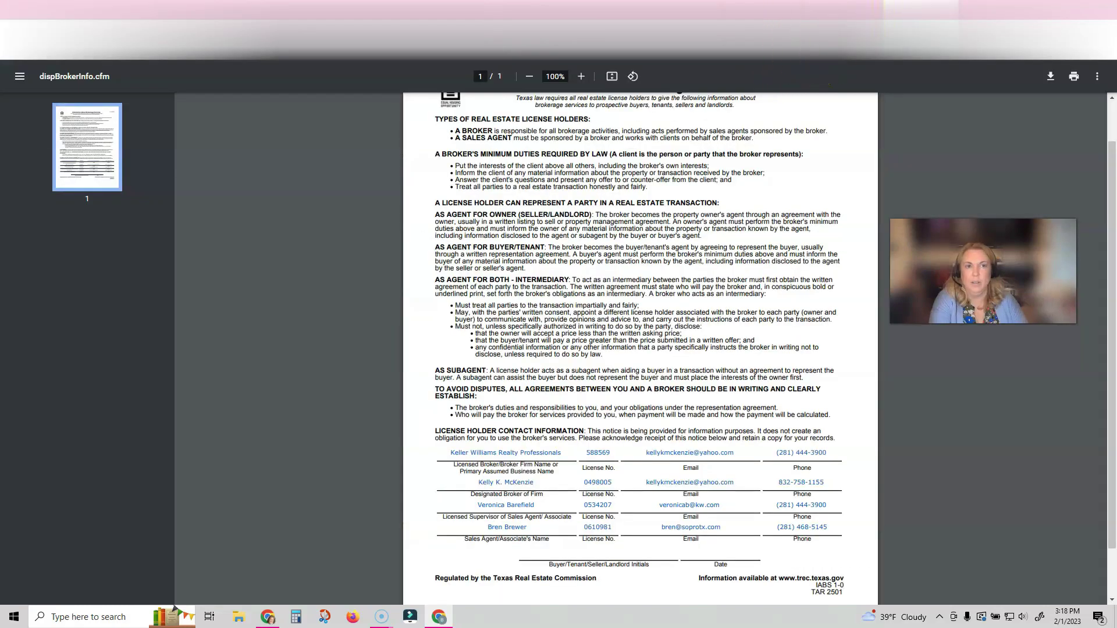
{"action": "key", "text": "ctrl+Tab"}
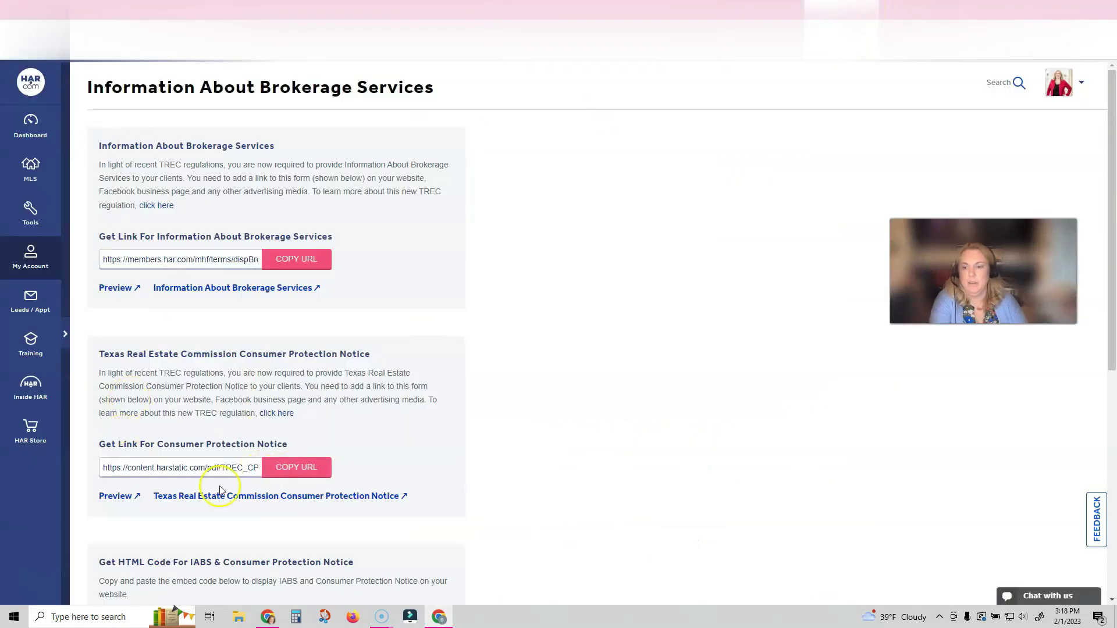
{"action": "left_click", "coordinate": [287, 467]}
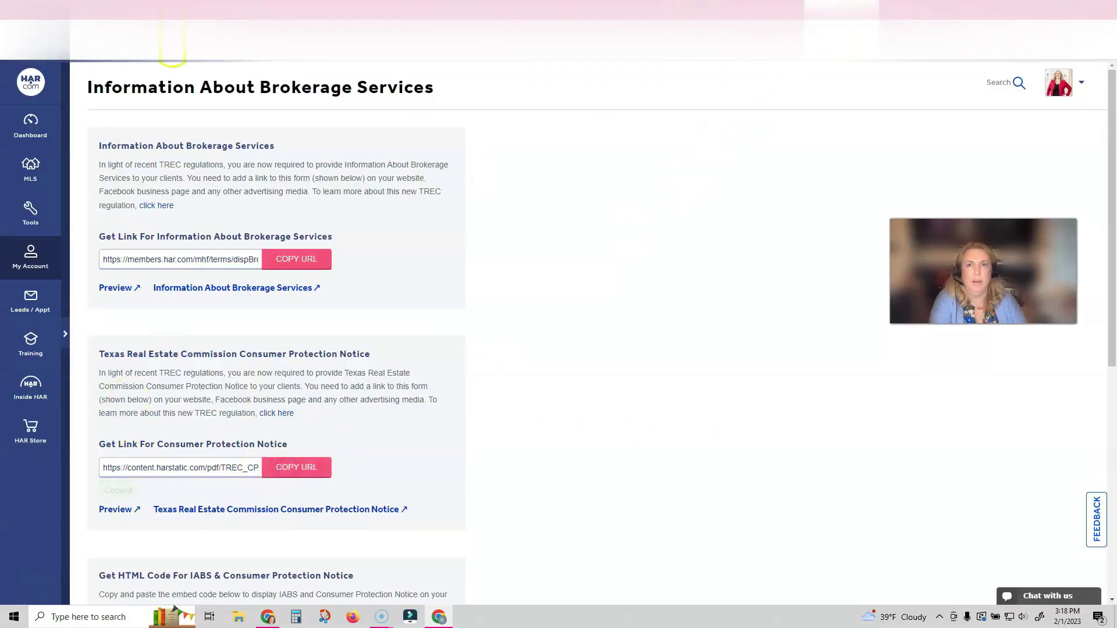
{"action": "left_click", "coordinate": [173, 48]}
{"action": "left_click_drag", "start_coordinate": [650, 294], "coordinate": [529, 289]}
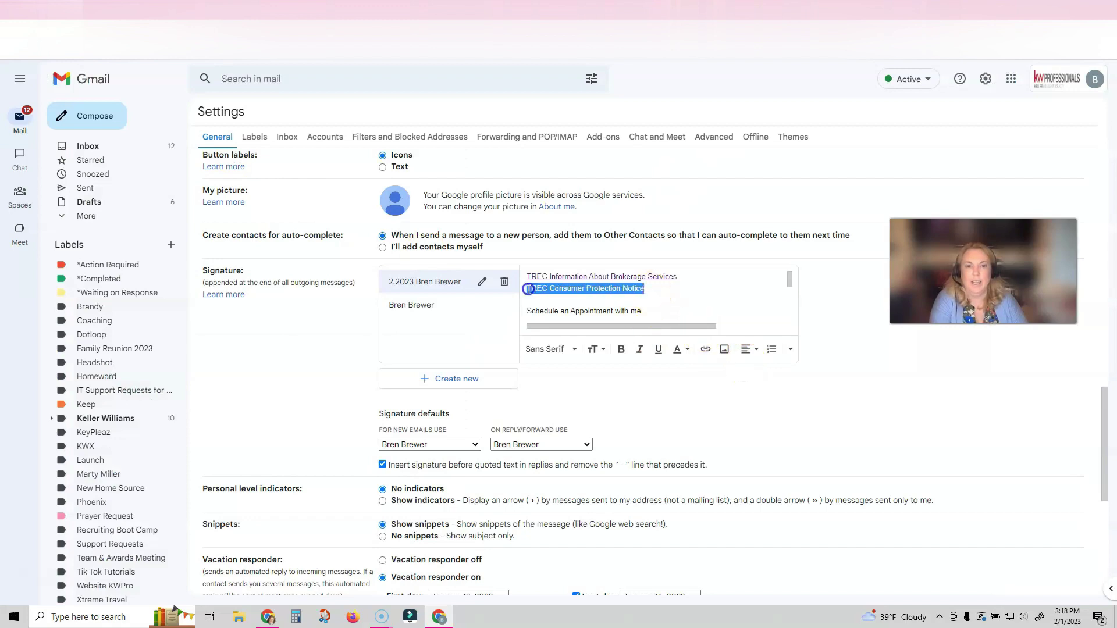
{"action": "left_click", "coordinate": [705, 349]}
{"action": "key", "text": "ctrl+v"}
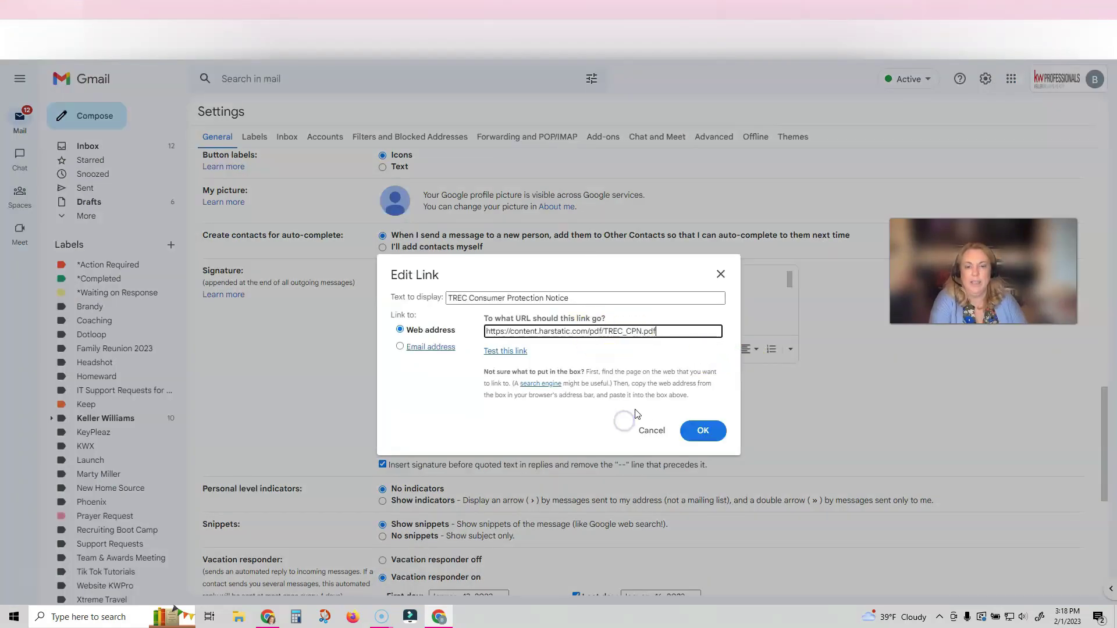
{"action": "left_click", "coordinate": [704, 431]}
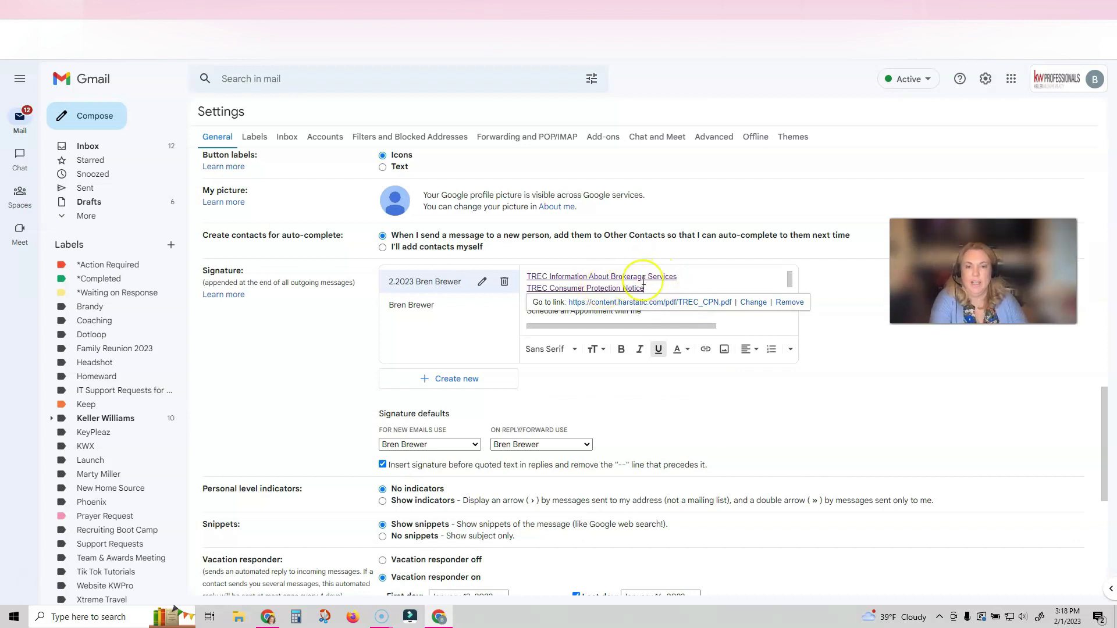
{"action": "left_click", "coordinate": [676, 313]}
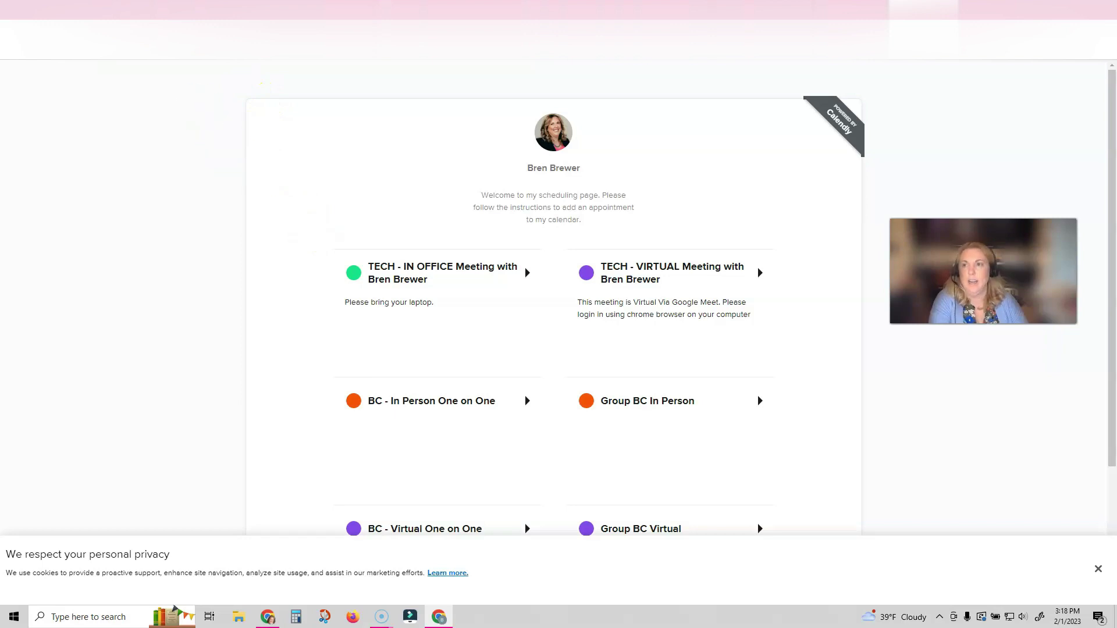
Step: Copy the Calendly scheduling page's address
{"action": "left_click", "coordinate": [182, 91]}
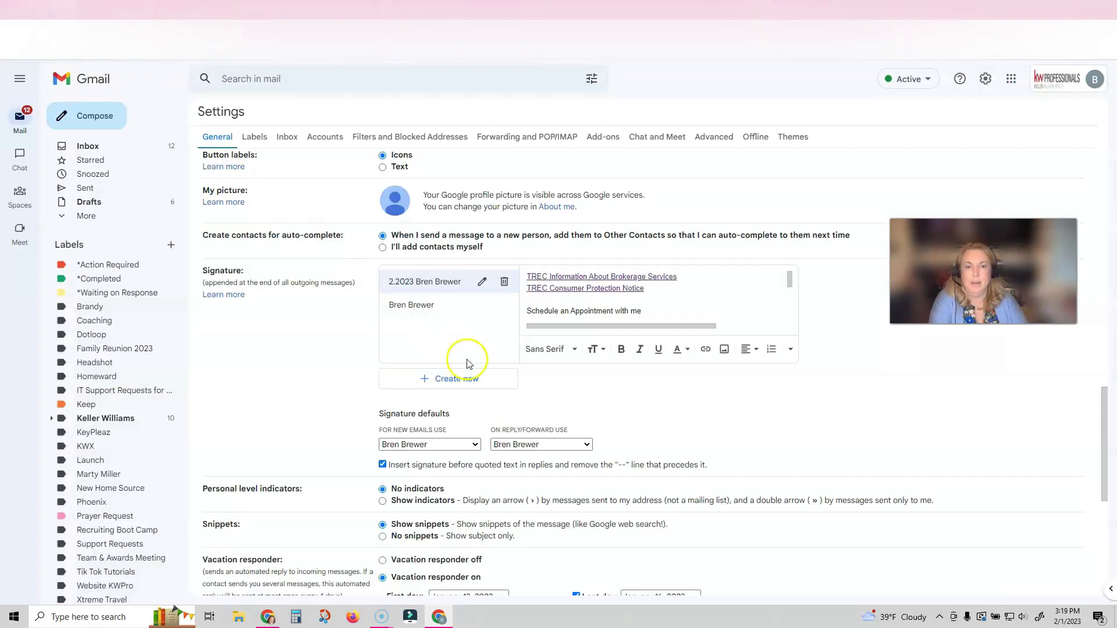
Step: Link 'Schedule an Appointment with me' to the copied Calendly page address
{"action": "scroll", "coordinate": [630, 312], "scroll_direction": "down", "scroll_amount": 1}
{"action": "left_click", "coordinate": [534, 283]}
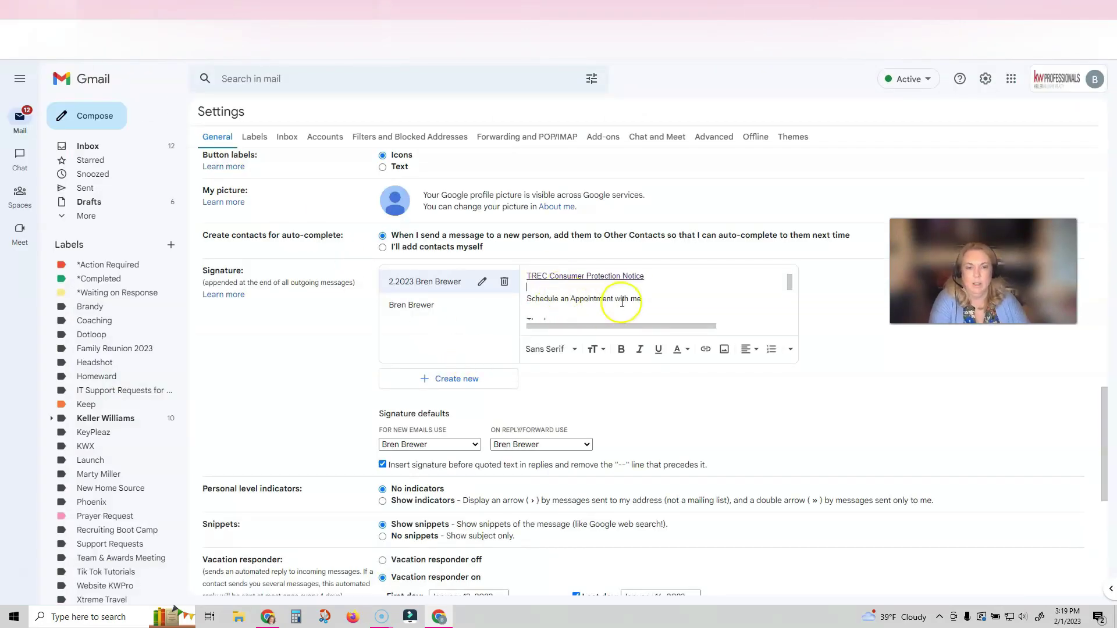
{"action": "left_click_drag", "start_coordinate": [645, 299], "coordinate": [553, 303]}
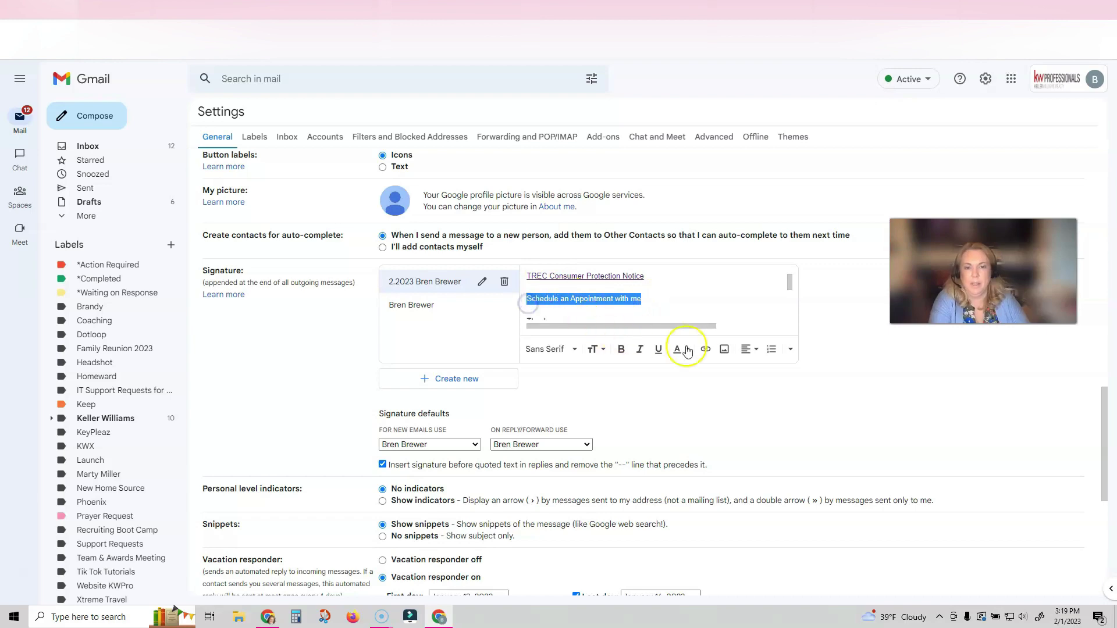
{"action": "left_click", "coordinate": [705, 349]}
{"action": "right_click", "coordinate": [506, 330]}
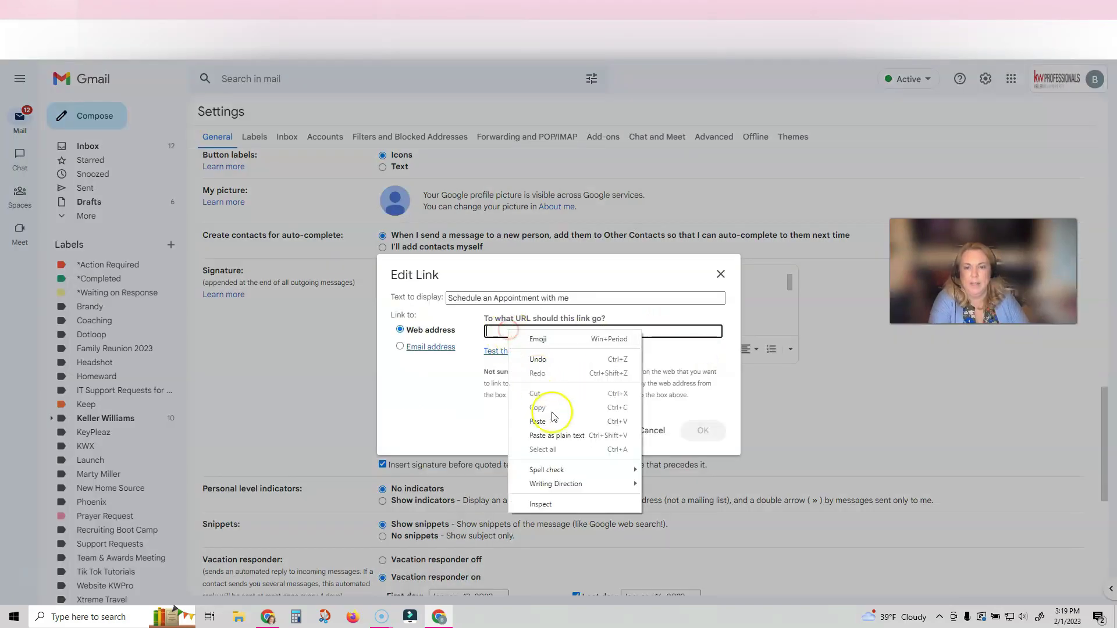
{"action": "left_click", "coordinate": [537, 421]}
{"action": "left_click", "coordinate": [703, 430]}
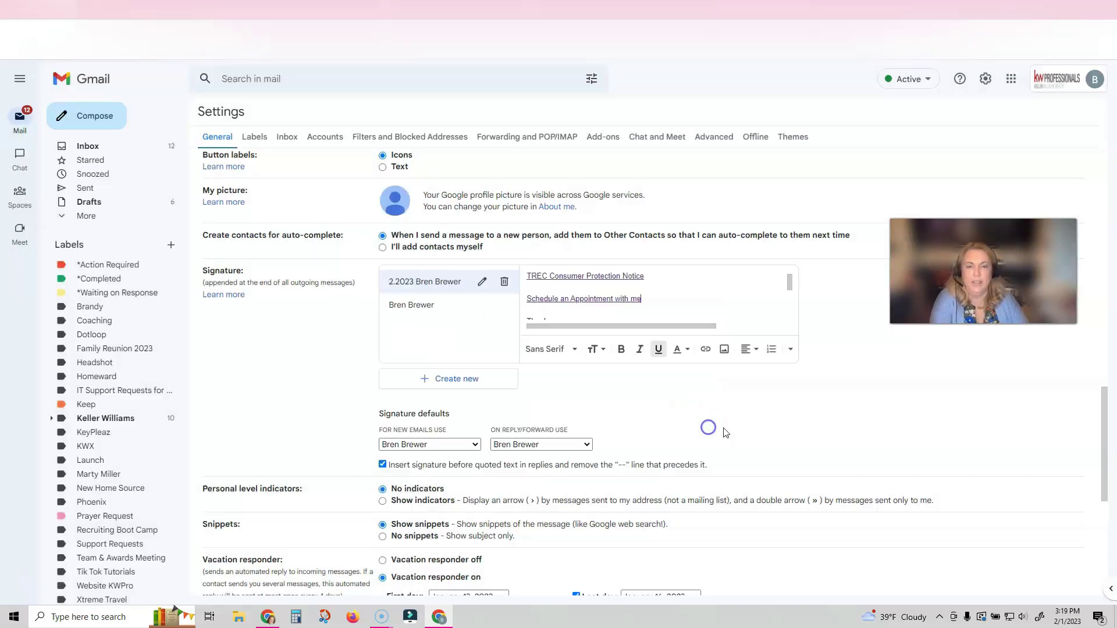
{"action": "scroll", "coordinate": [657, 300], "scroll_direction": "down", "scroll_amount": 3}
{"action": "scroll", "coordinate": [696, 299], "scroll_direction": "up", "scroll_amount": 3}
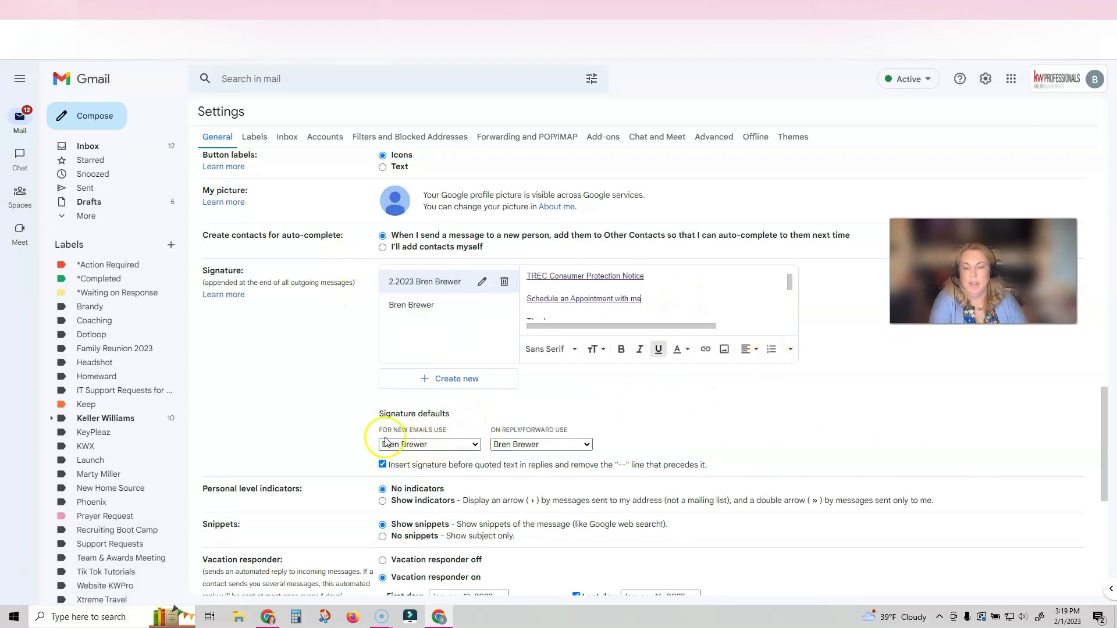
Step: Keep both signature defaults, save changes, and compose a new message to preview the signature
{"action": "left_click", "coordinate": [475, 445]}
{"action": "left_click", "coordinate": [468, 489]}
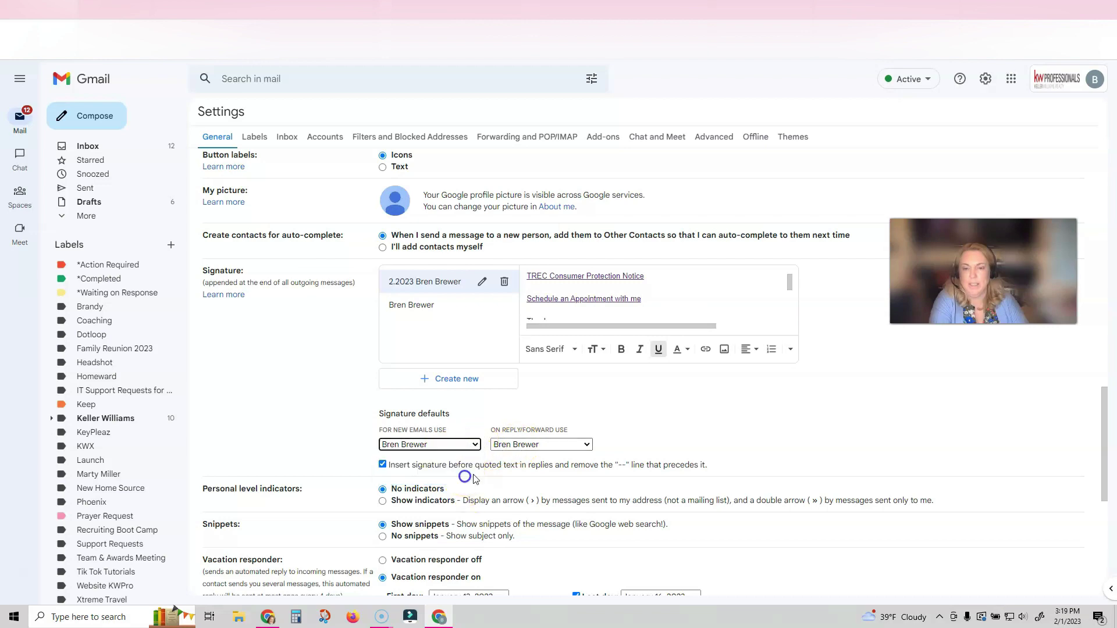
{"action": "left_click", "coordinate": [568, 445]}
{"action": "left_click", "coordinate": [558, 477]}
{"action": "scroll", "coordinate": [573, 458], "scroll_direction": "down", "scroll_amount": 6}
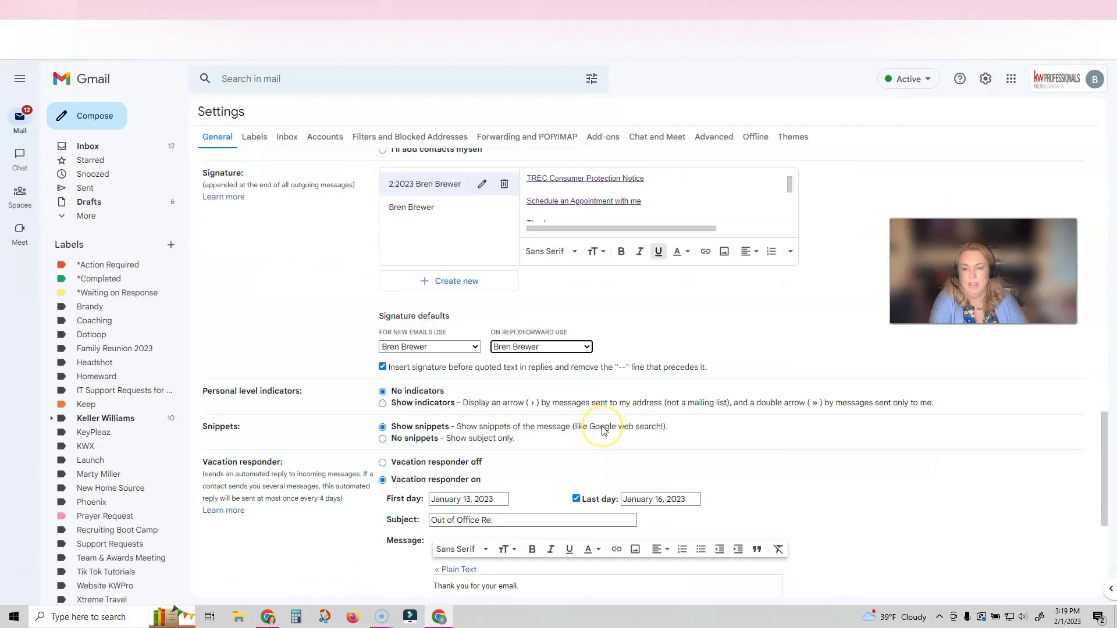
{"action": "left_click", "coordinate": [622, 534]}
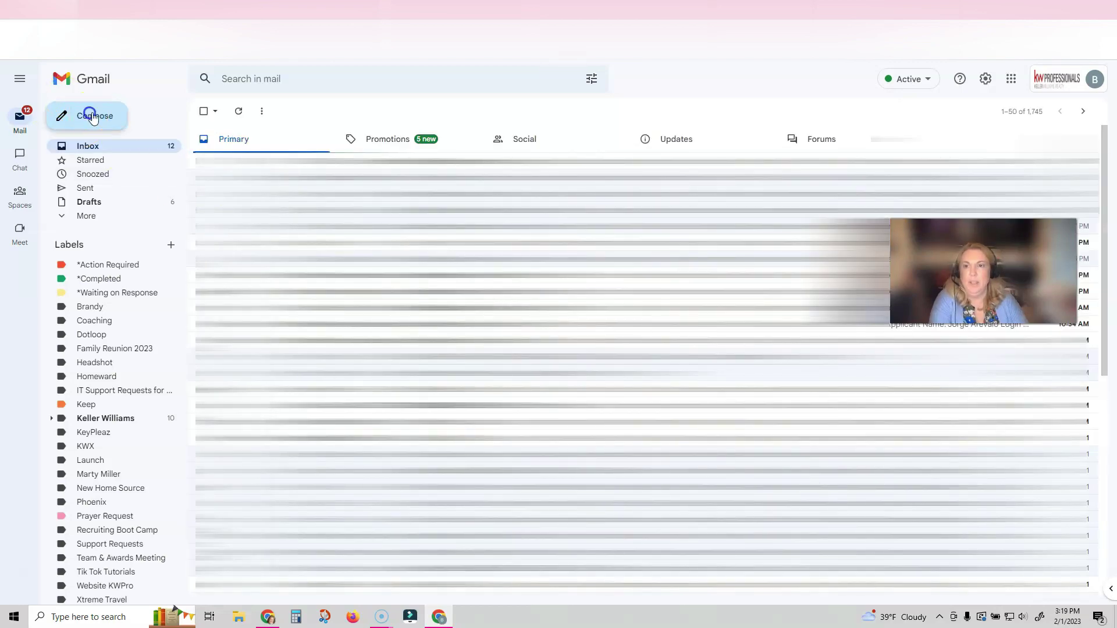
{"action": "left_click", "coordinate": [90, 113]}
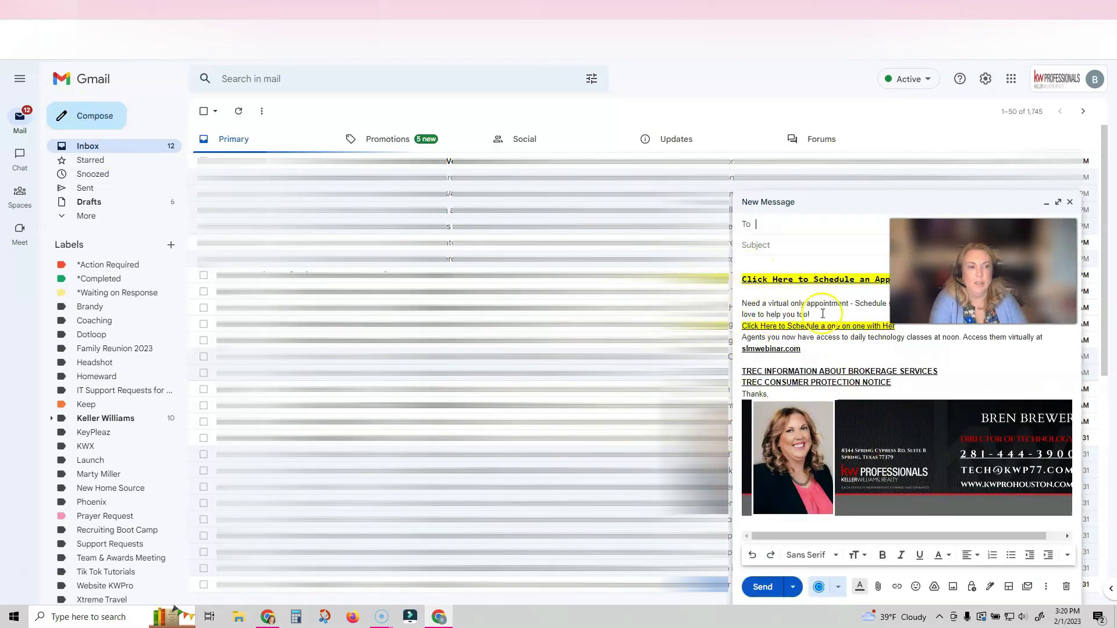